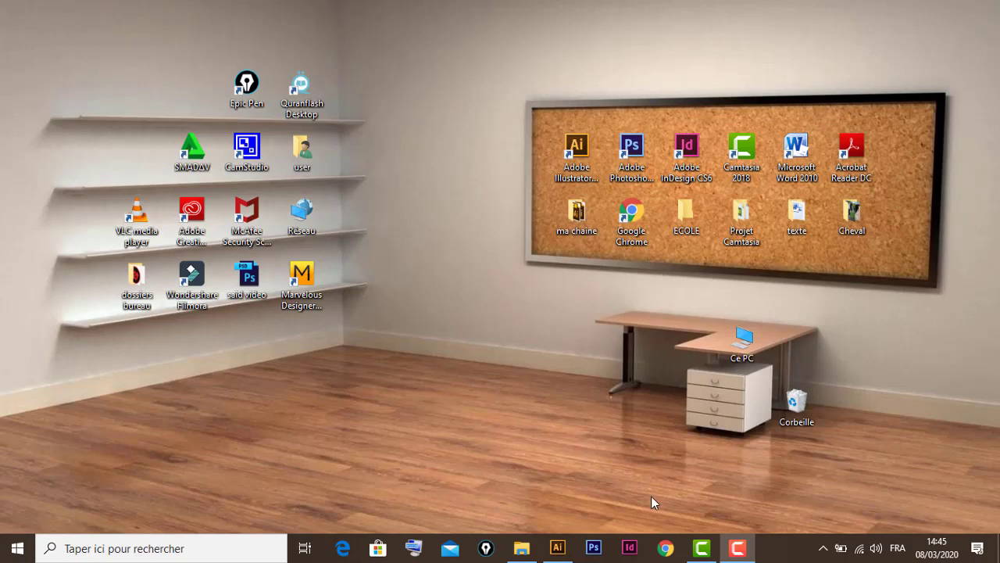
# Step: Switch to Illustrator and look through the tutorial artboards up to the finished sphere made of horse images
pyautogui.click(558, 547)
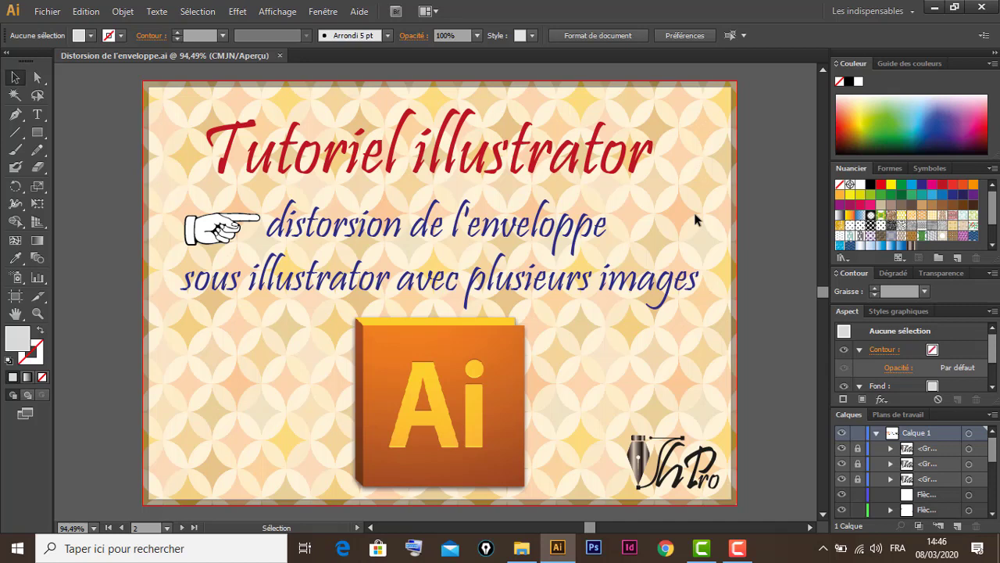
pyautogui.click(809, 531)
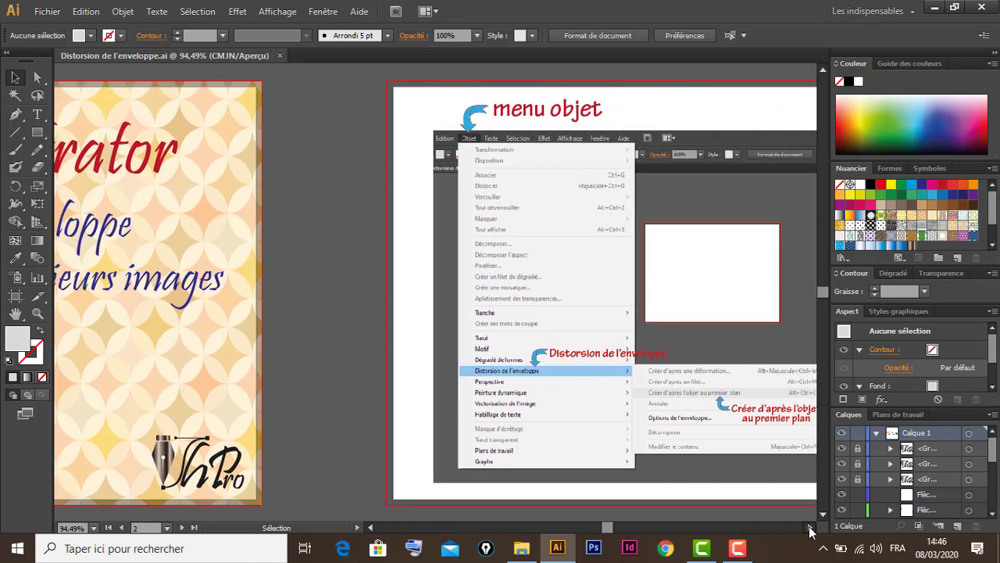
pyautogui.moveTo(809, 532); pyautogui.dragTo(809, 532)
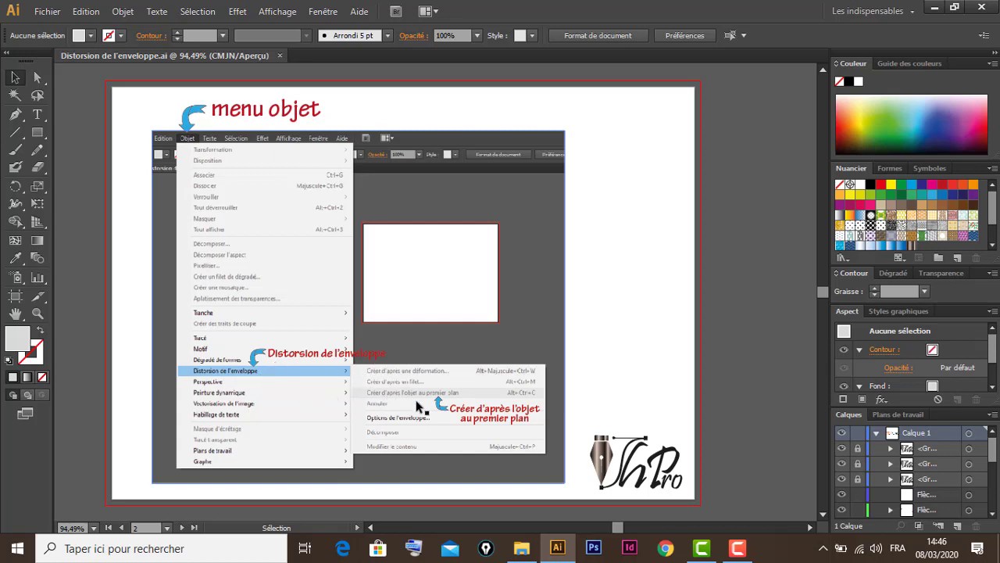
pyautogui.click(811, 528)
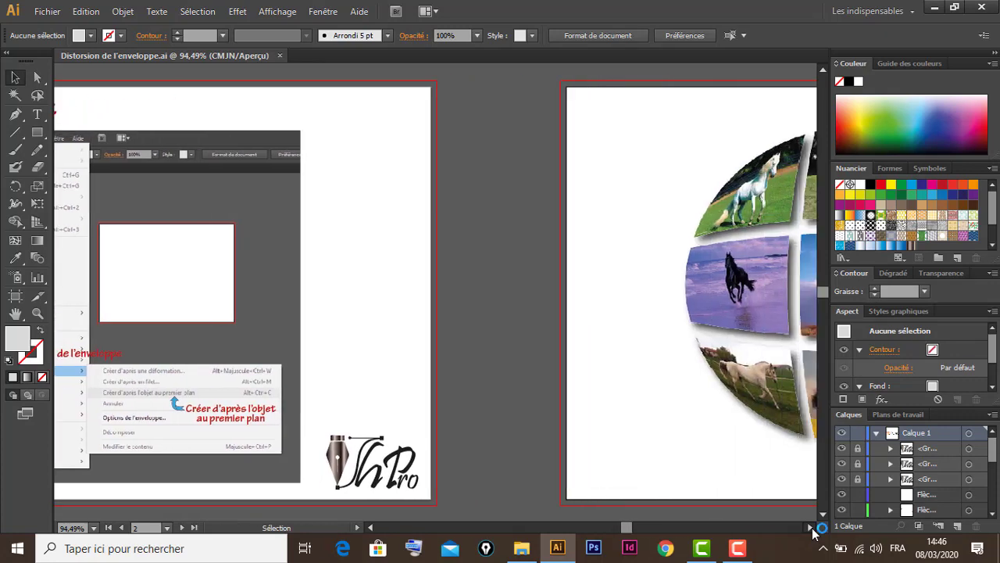
pyautogui.moveTo(811, 527); pyautogui.dragTo(811, 528)
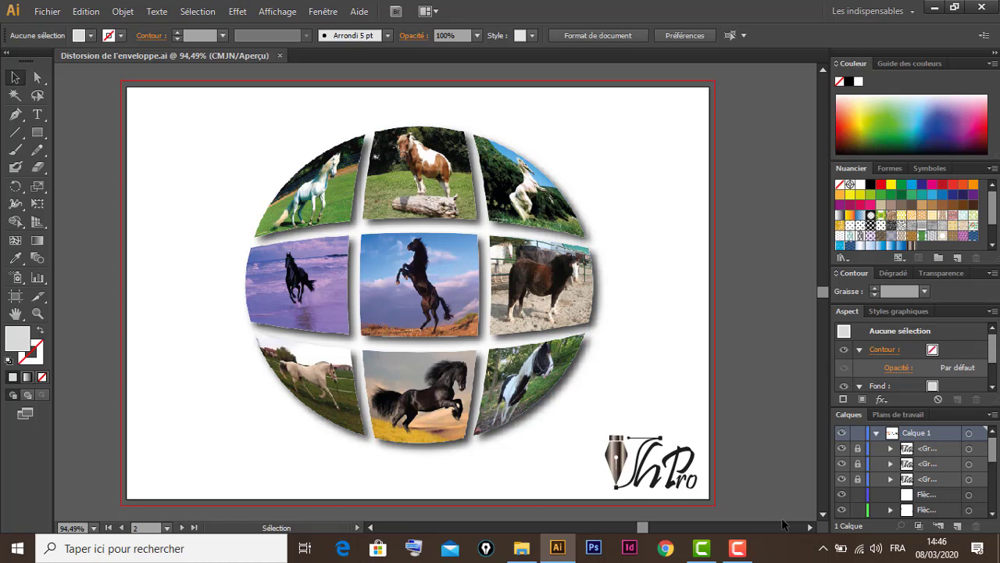
# Step: Add a new 29.7 × 21 cm artboard beside the sphere artboard, with its upper-left corner at about X 108.59 cm, Y 0 cm
pyautogui.press('a')
pyautogui.hotkey('ctrl', '-')
pyautogui.hotkey('ctrl', '-')
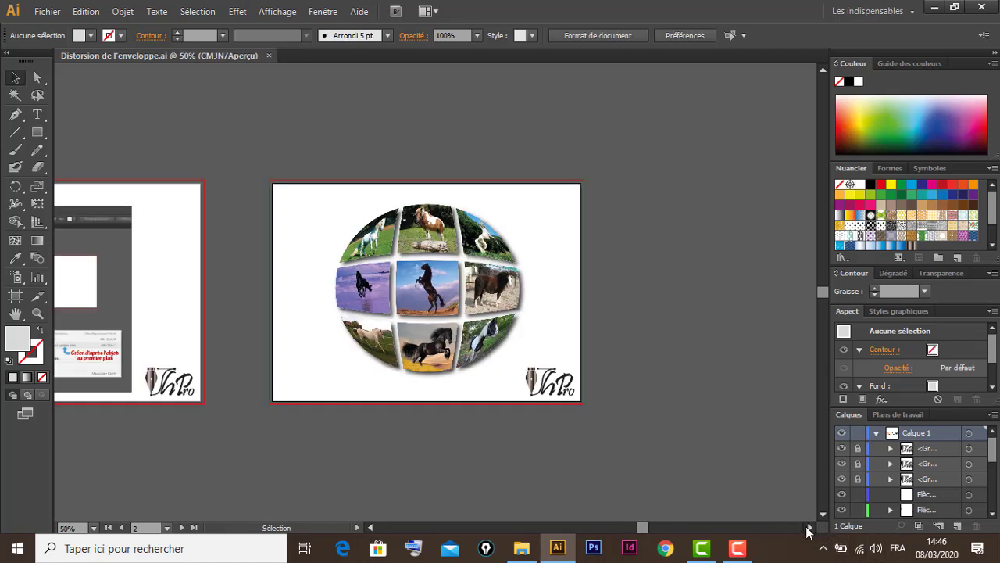
pyautogui.click(809, 528)
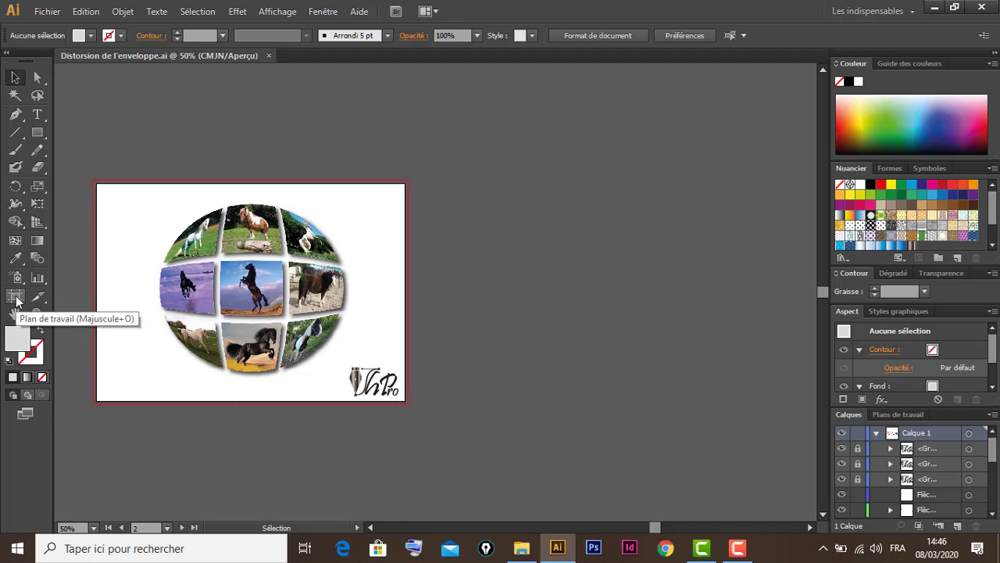
pyautogui.click(16, 299)
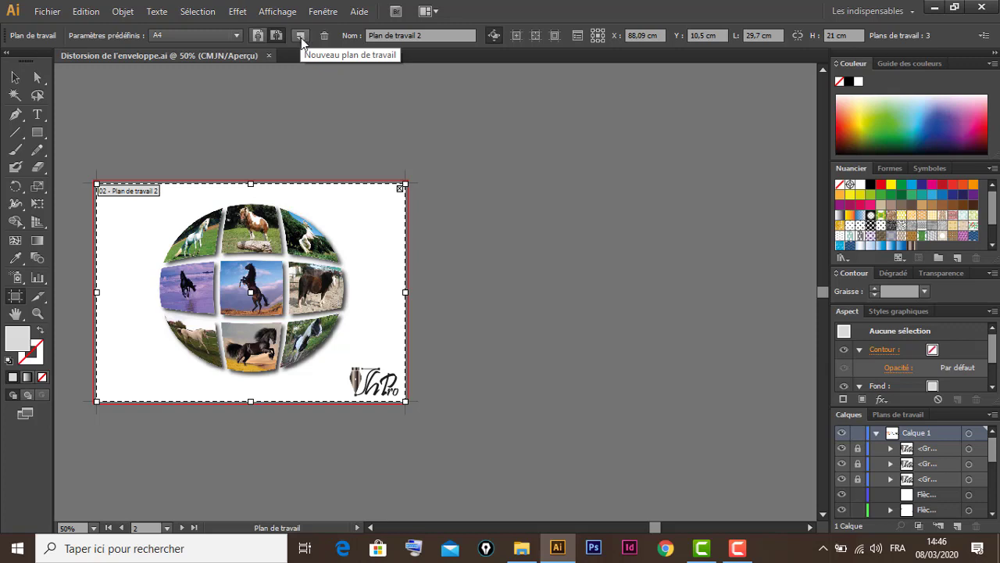
pyautogui.click(301, 37)
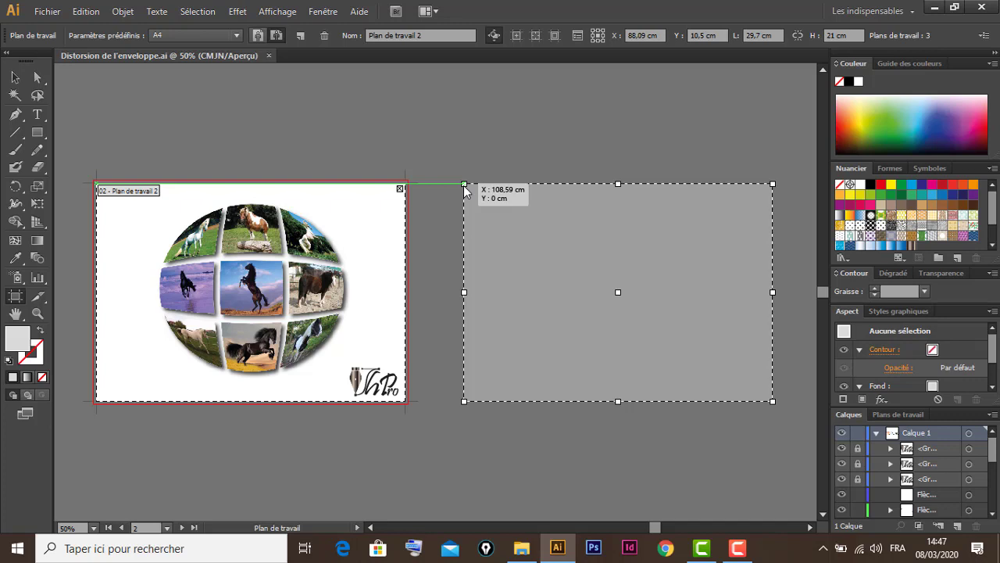
pyautogui.click(465, 186)
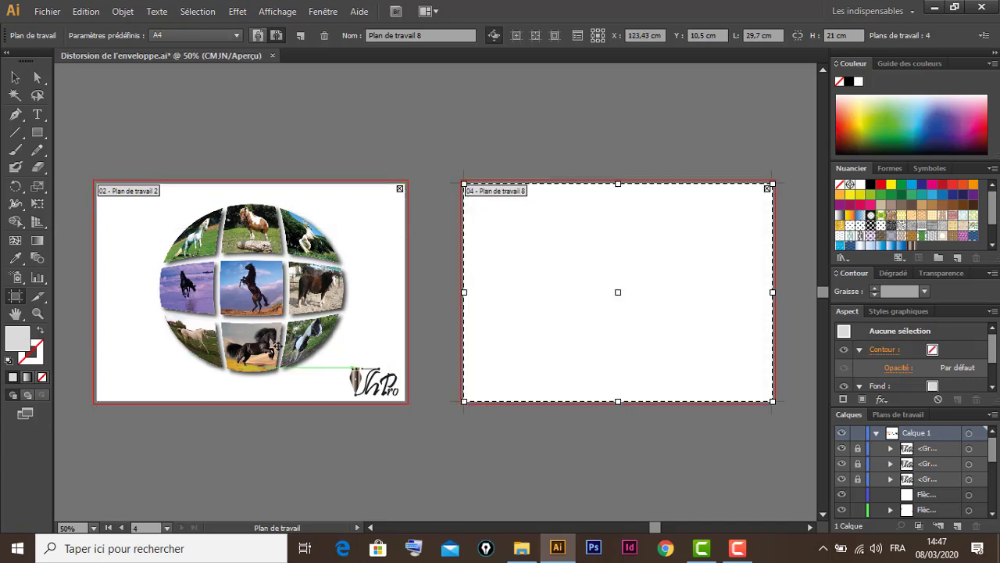
pyautogui.click(16, 78)
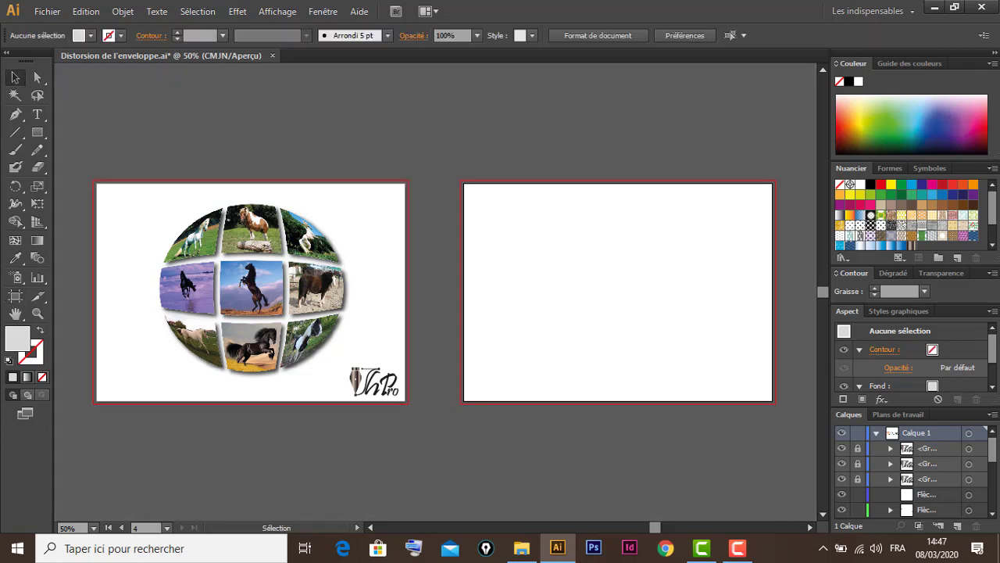
# Step: Place all nine horse images from the Cheval folder onto the new blank artboard
pyautogui.click(522, 547)
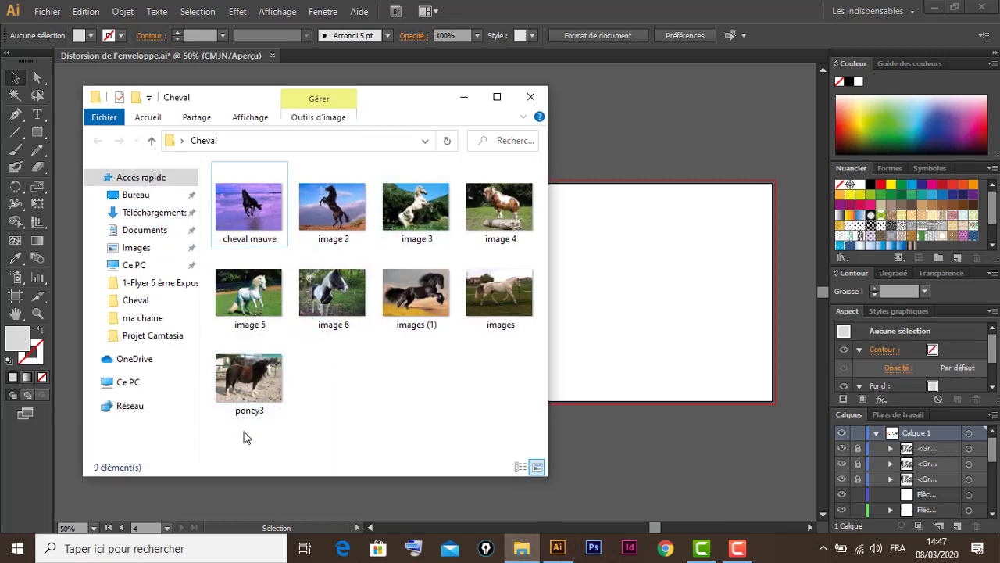
pyautogui.moveTo(243, 432); pyautogui.dragTo(522, 167)
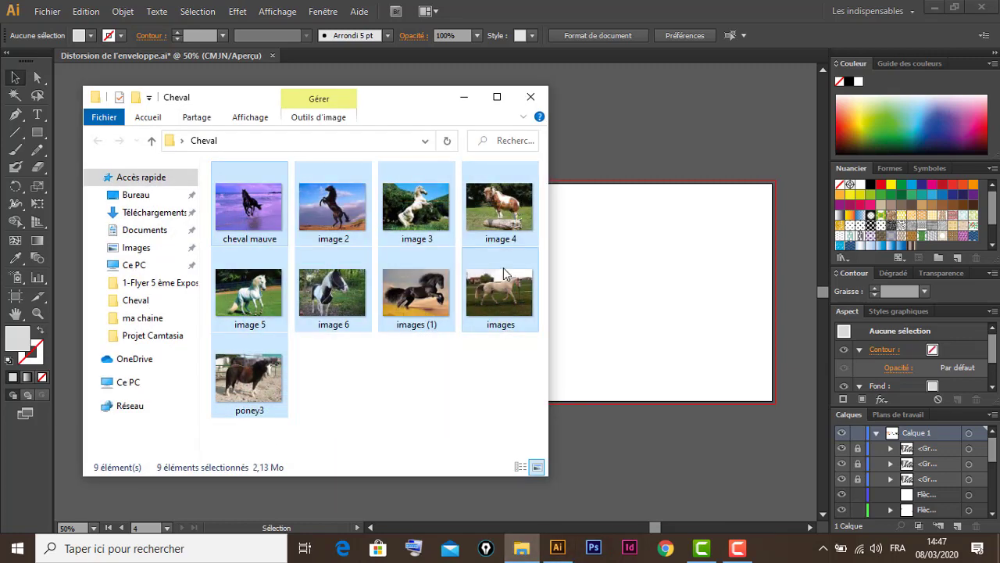
pyautogui.moveTo(425, 230); pyautogui.dragTo(648, 308)
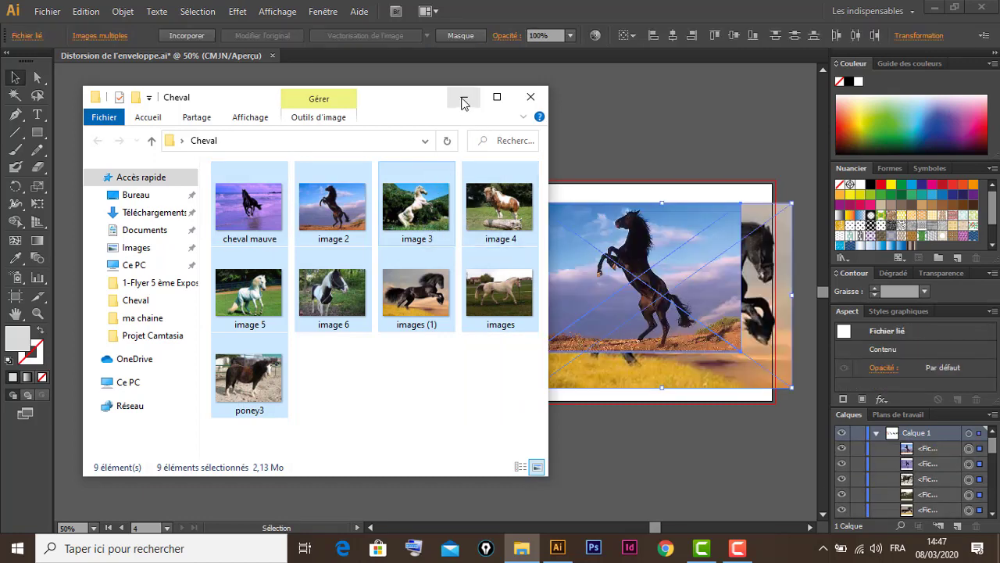
pyautogui.click(463, 97)
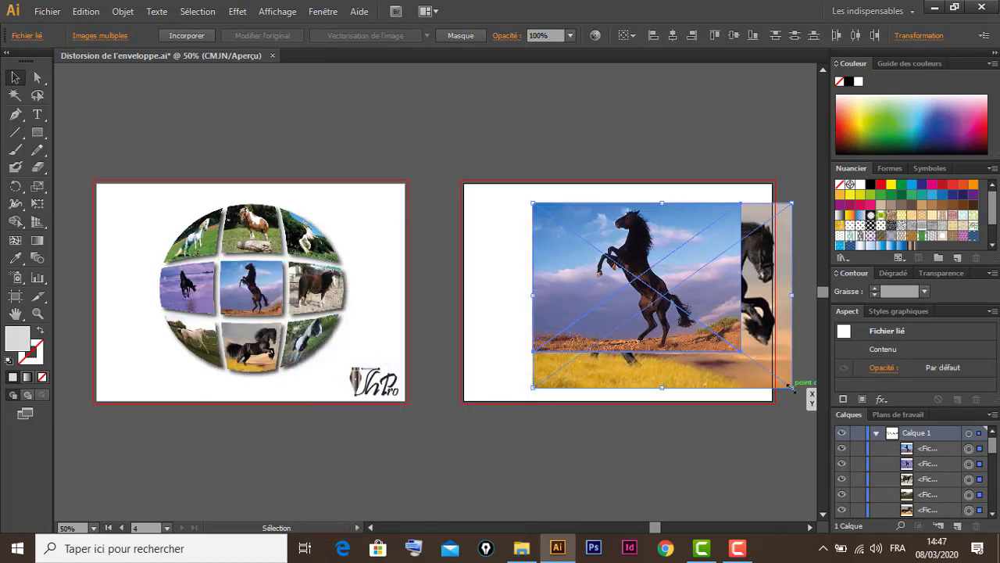
# Step: Scale the stacked horse images down together to small thumbnails and embed them in the document
pyautogui.moveTo(791, 386); pyautogui.dragTo(546, 256)
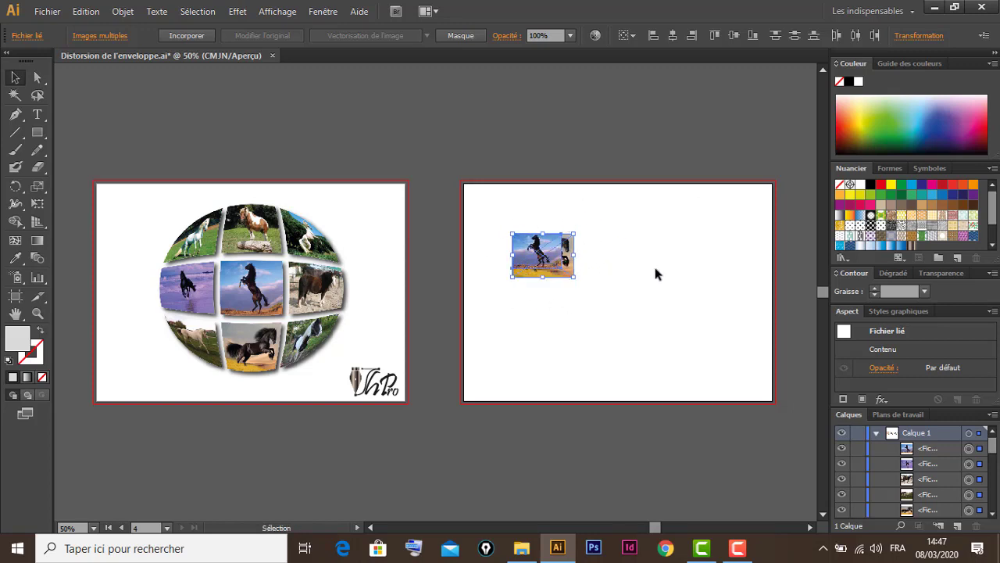
pyautogui.click(196, 35)
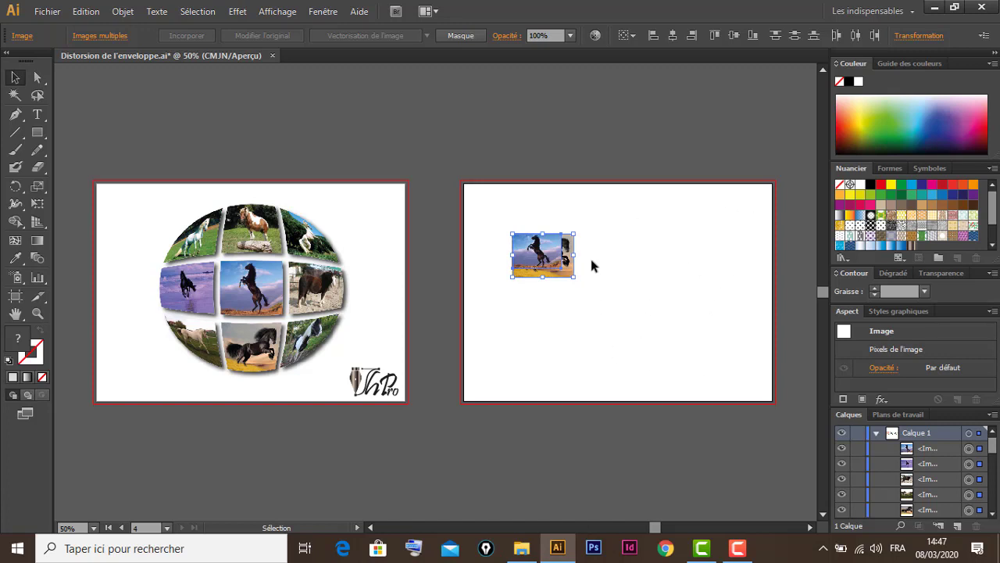
pyautogui.click(602, 295)
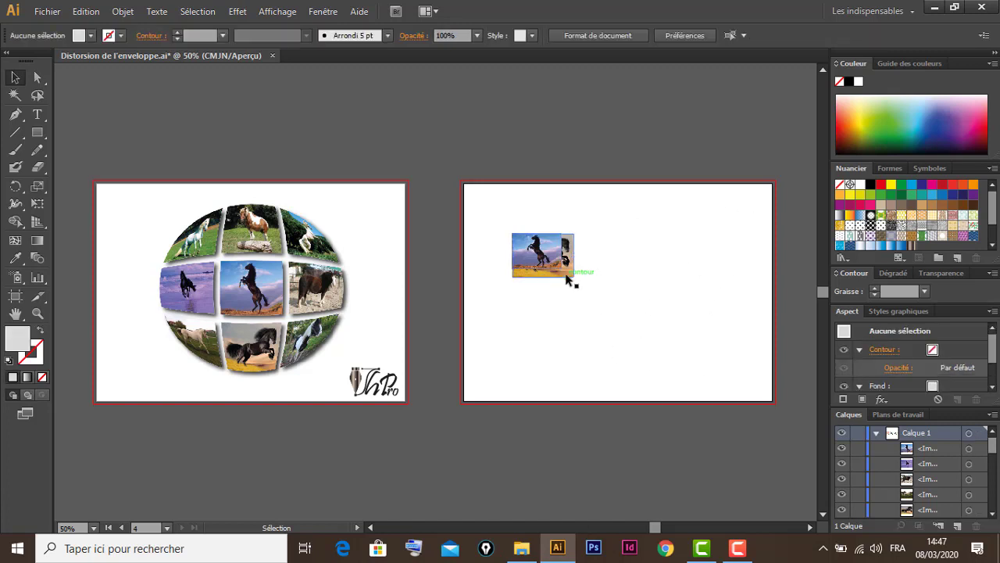
# Step: Spread the nine stacked horse images across the new artboard in three rough rows of three
pyautogui.click(570, 278)
pyautogui.moveTo(573, 279); pyautogui.dragTo(762, 284)
pyautogui.moveTo(538, 260); pyautogui.dragTo(733, 342)
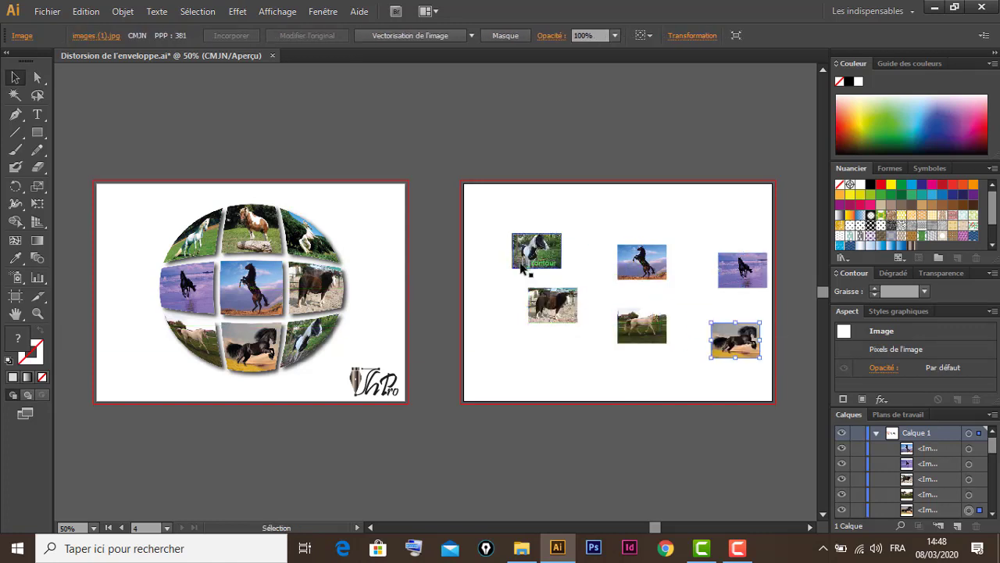
pyautogui.moveTo(533, 258); pyautogui.dragTo(747, 395)
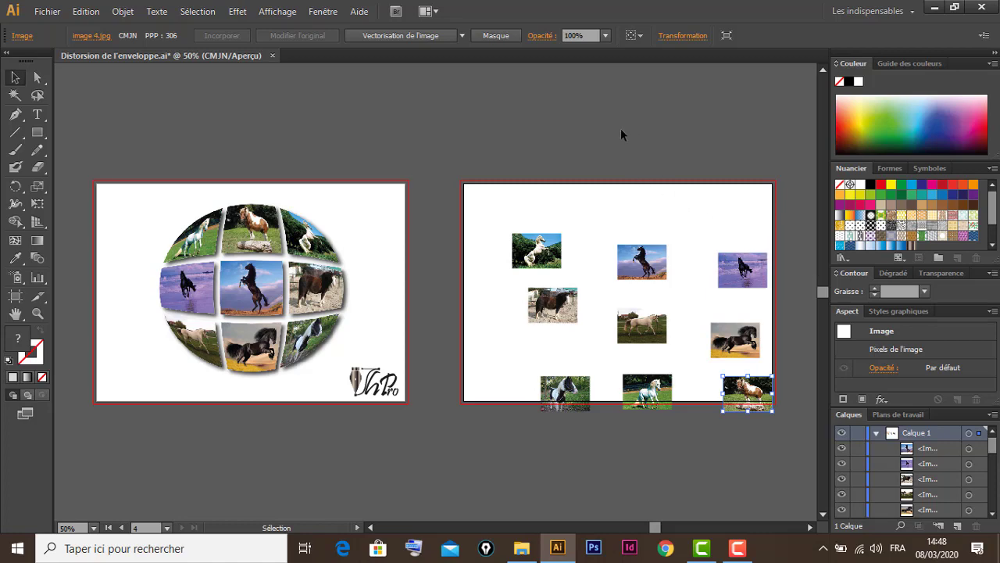
# Step: Show the Alignment tools above the artboards with their spacing and align-to options expanded
pyautogui.click(323, 12)
pyautogui.click(278, 12)
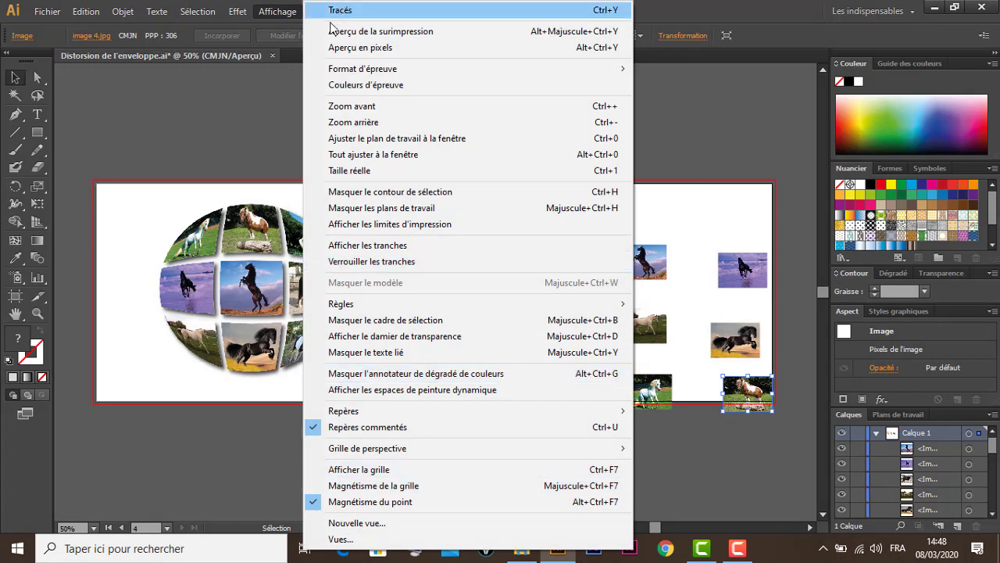
pyautogui.click(293, 15)
pyautogui.click(326, 14)
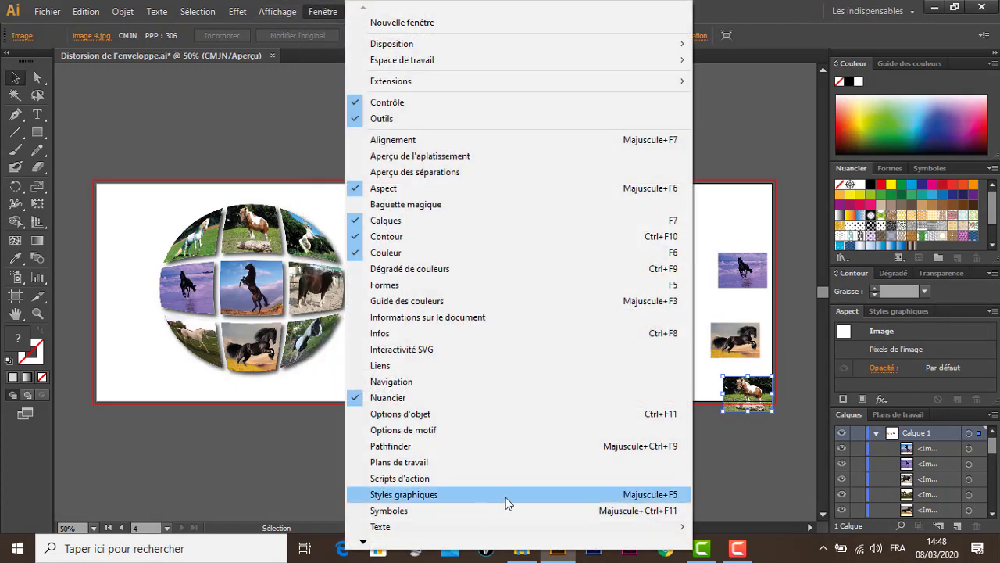
pyautogui.click(415, 446)
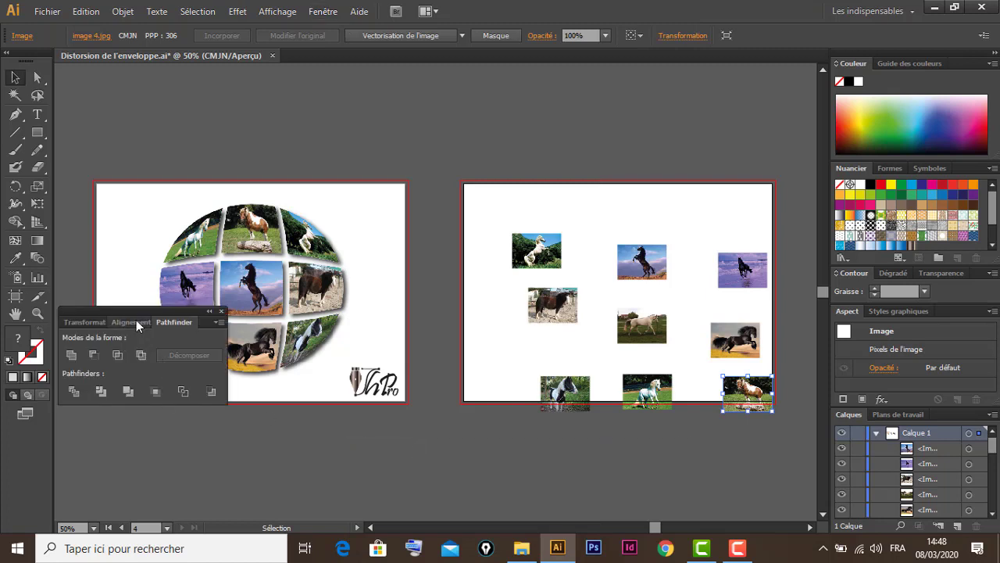
pyautogui.moveTo(126, 308); pyautogui.dragTo(383, 118)
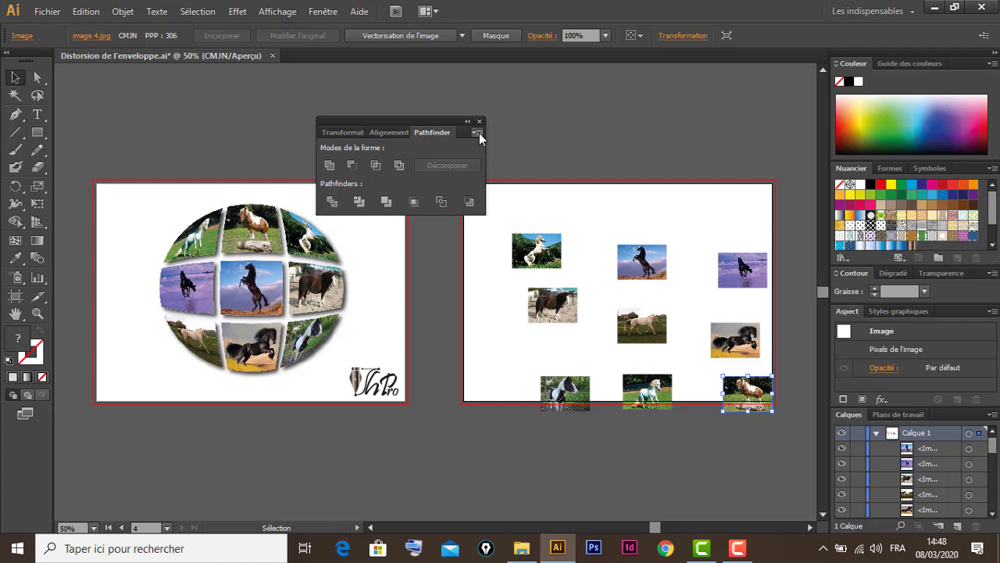
pyautogui.click(394, 130)
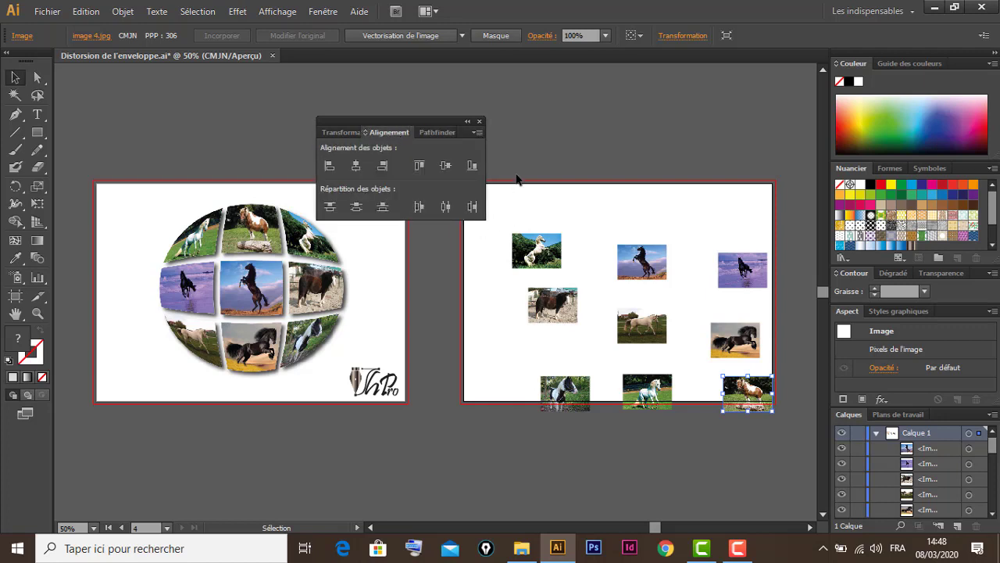
pyautogui.click(476, 134)
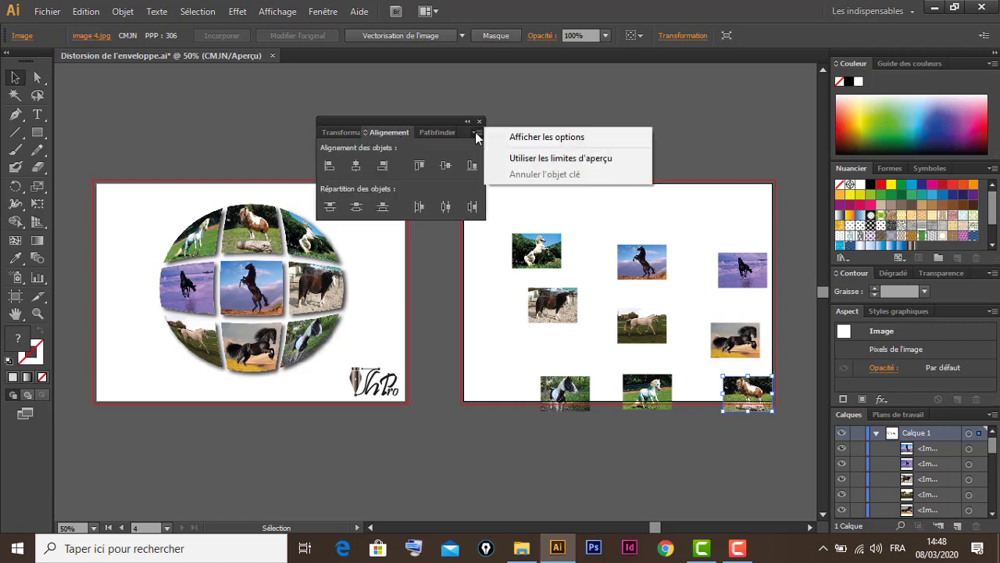
pyautogui.click(573, 139)
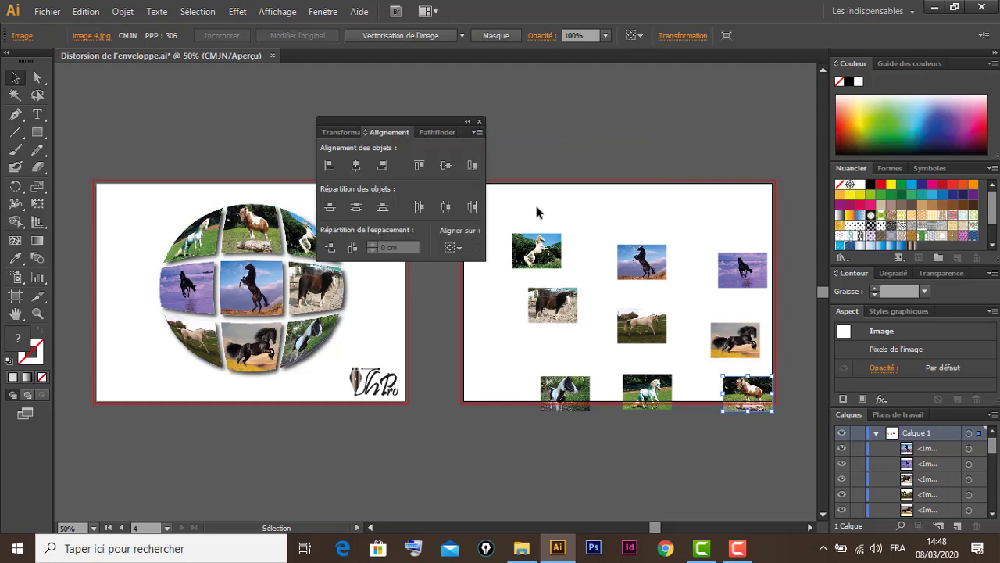
# Step: Align the three images in each of the three rows by their top edges
pyautogui.moveTo(783, 219); pyautogui.dragTo(511, 258)
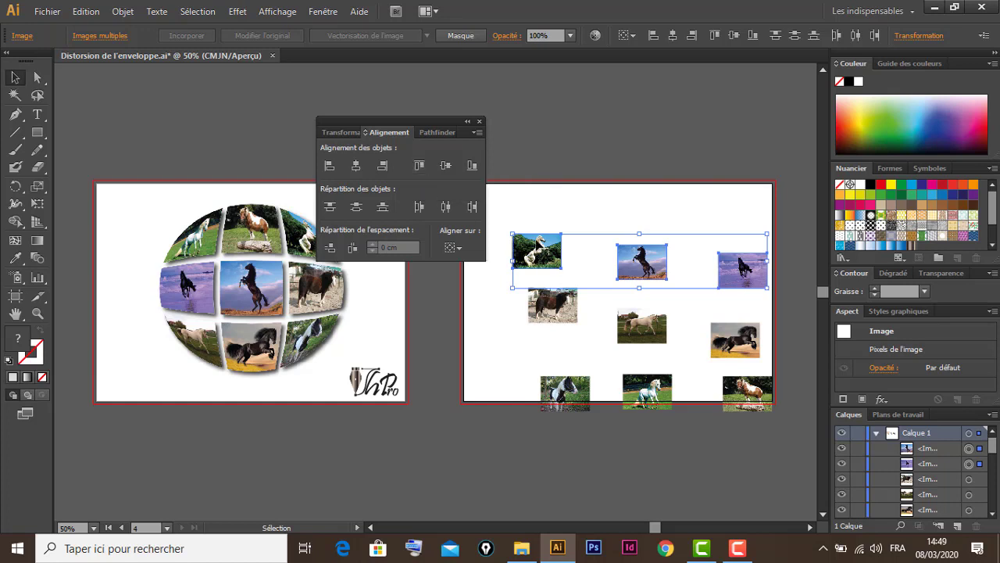
pyautogui.click(420, 166)
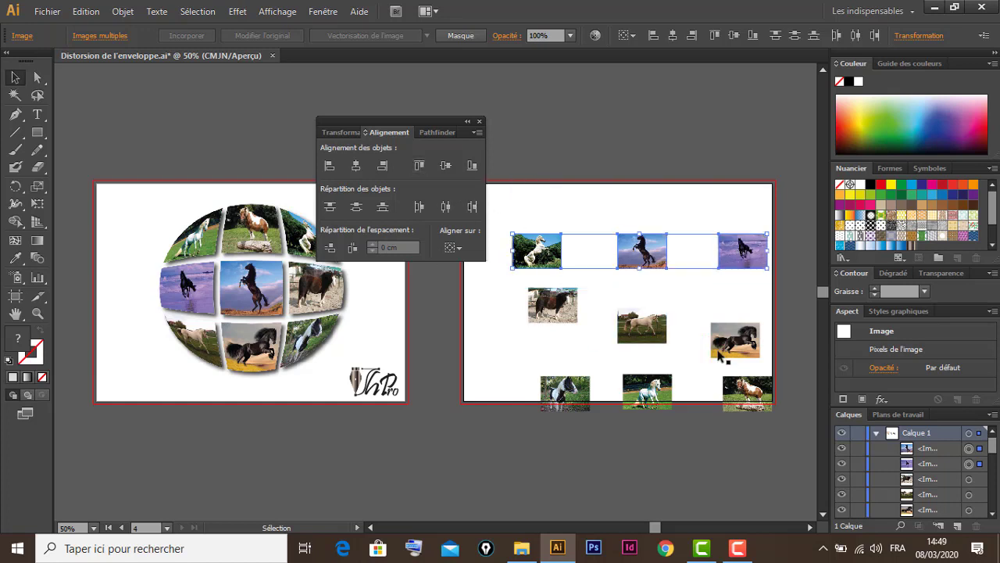
pyautogui.moveTo(787, 286); pyautogui.dragTo(526, 351)
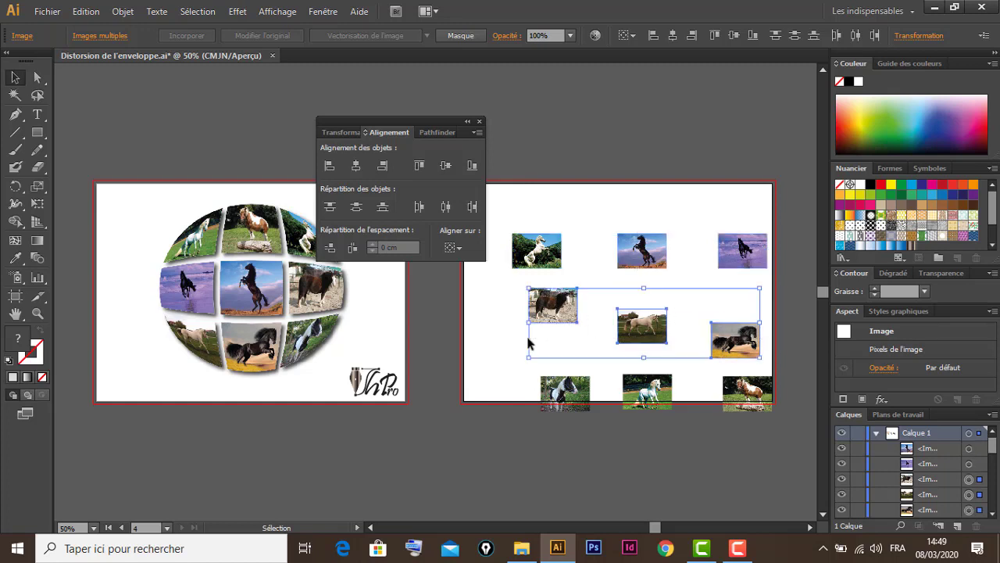
pyautogui.click(420, 166)
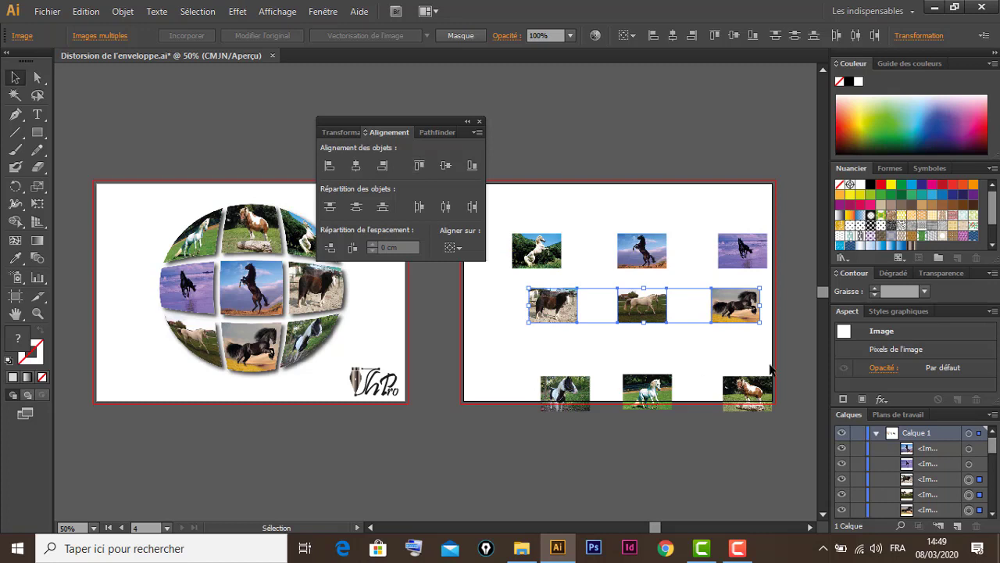
pyautogui.moveTo(789, 367); pyautogui.dragTo(527, 422)
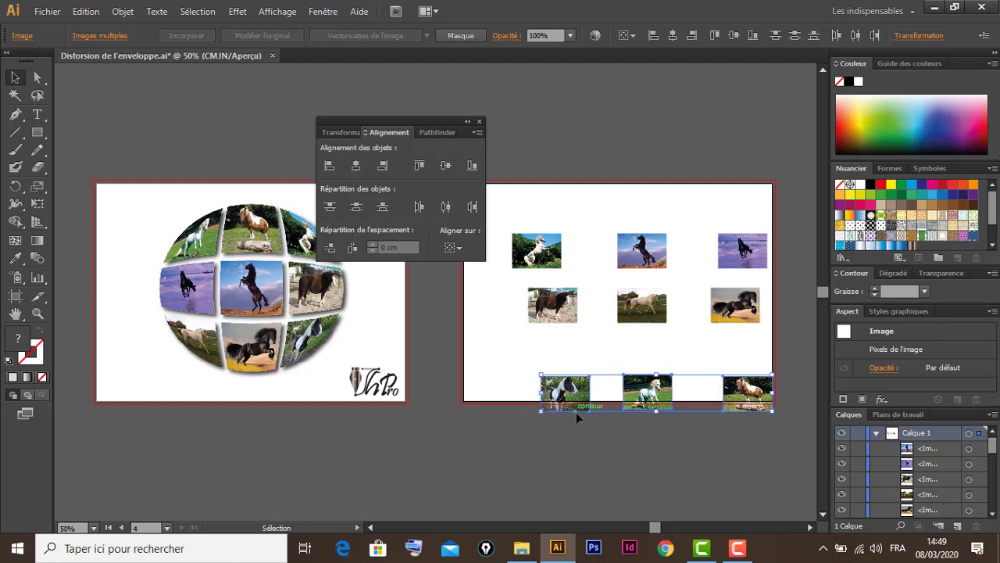
pyautogui.click(418, 166)
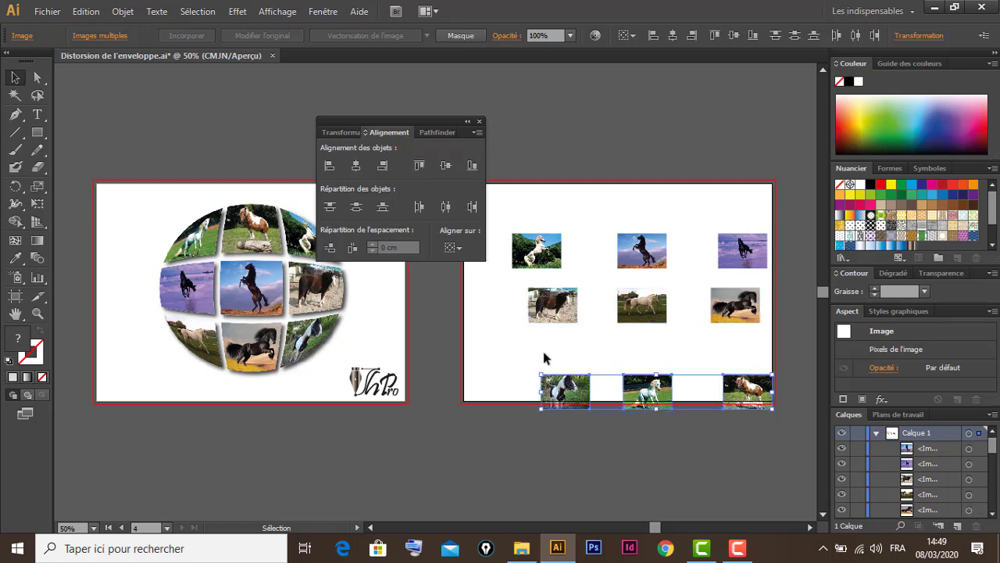
# Step: Align the three images in each of the three columns by their horizontal centres
pyautogui.moveTo(523, 202); pyautogui.dragTo(586, 425)
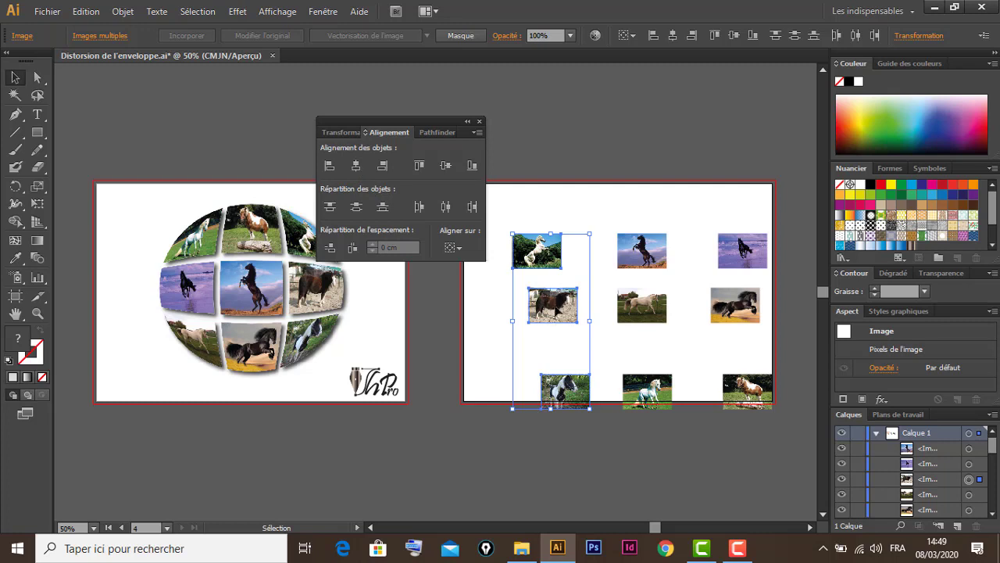
pyautogui.click(356, 165)
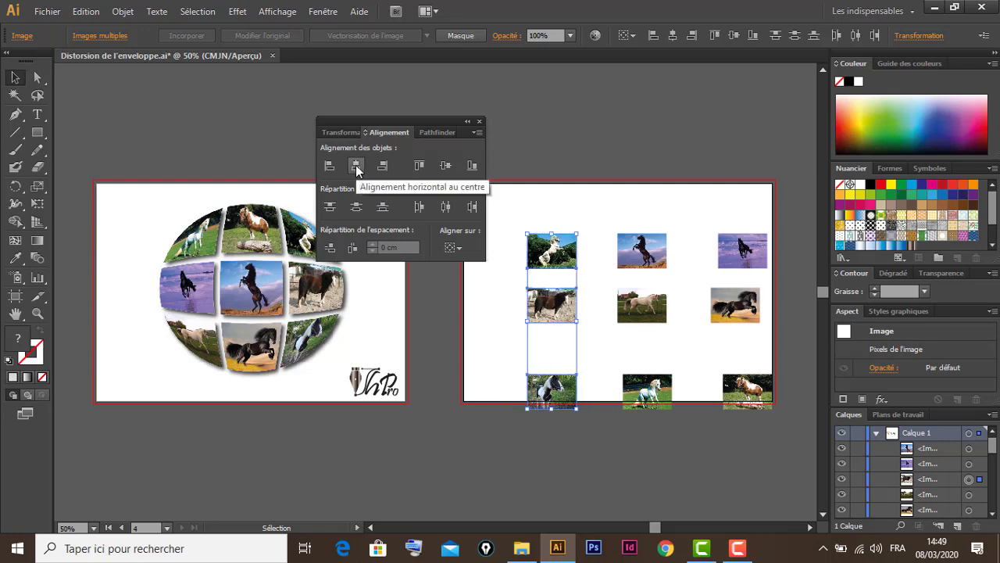
pyautogui.moveTo(619, 211); pyautogui.dragTo(673, 436)
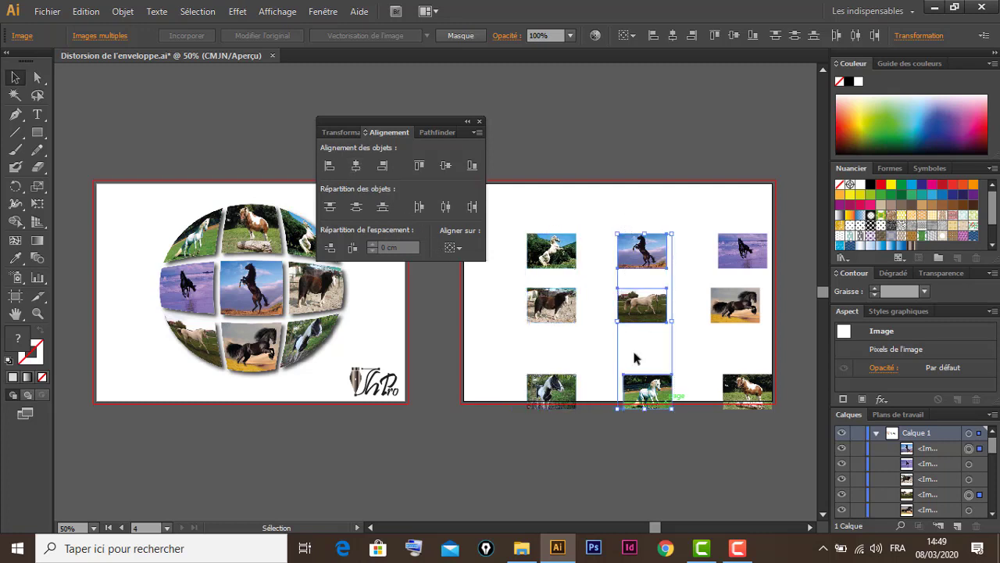
pyautogui.click(356, 165)
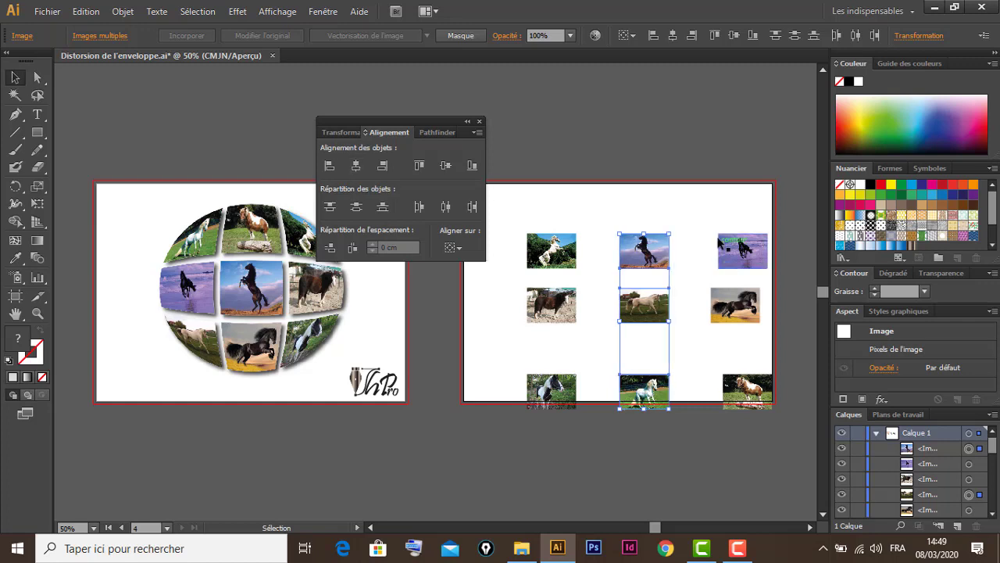
pyautogui.moveTo(708, 215); pyautogui.dragTo(772, 436)
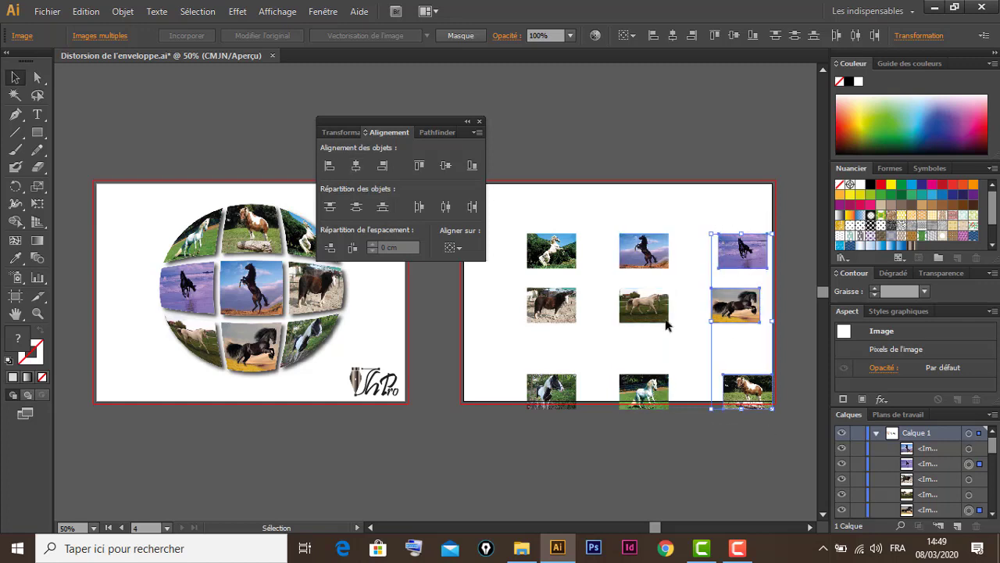
pyautogui.click(357, 166)
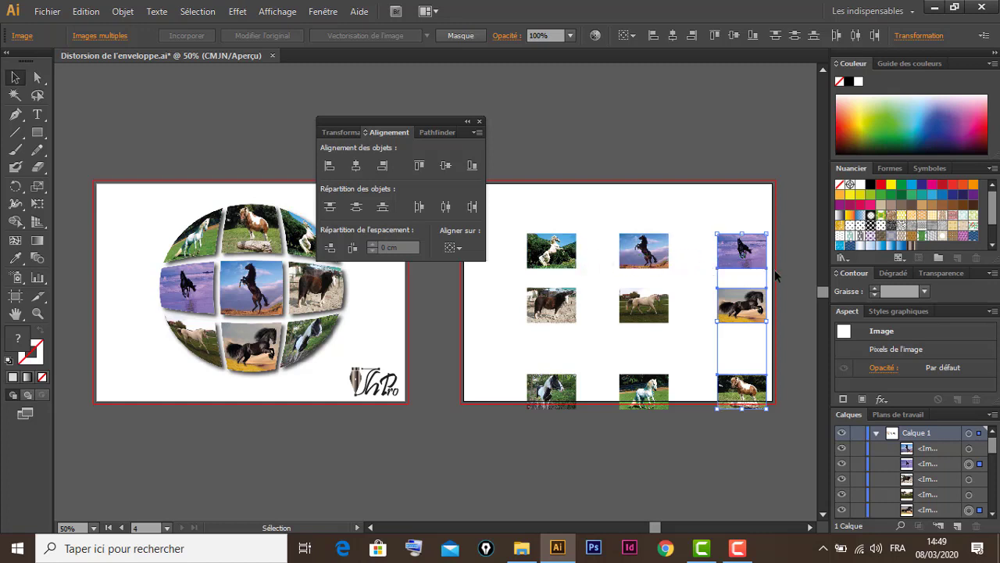
# Step: Distribute the three top-row images horizontally with 0.6 cm spacing, using the leftmost white horse image as the key object
pyautogui.moveTo(775, 218); pyautogui.dragTo(538, 270)
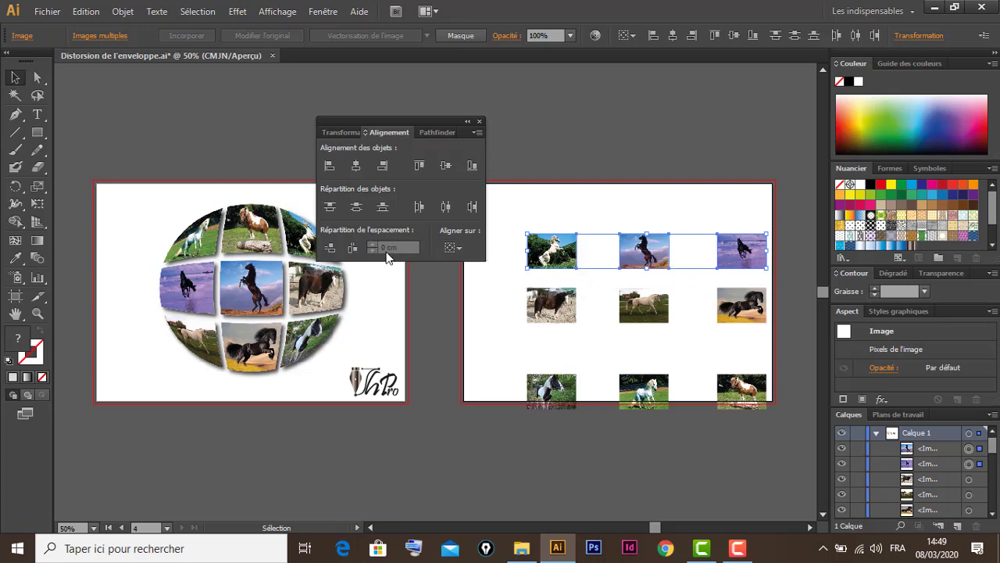
pyautogui.click(566, 261)
pyautogui.click(568, 263)
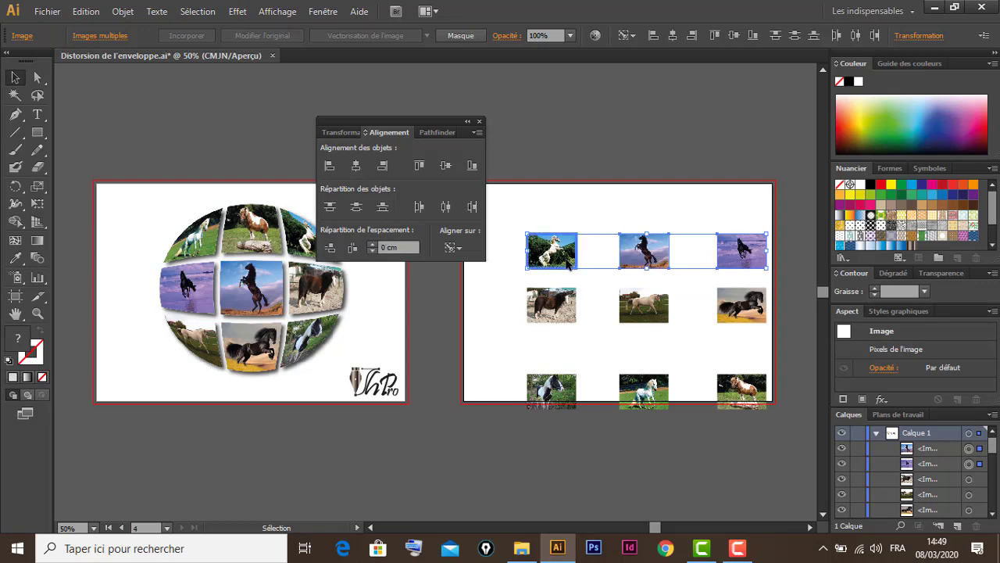
pyautogui.click(374, 248)
pyautogui.click(353, 247)
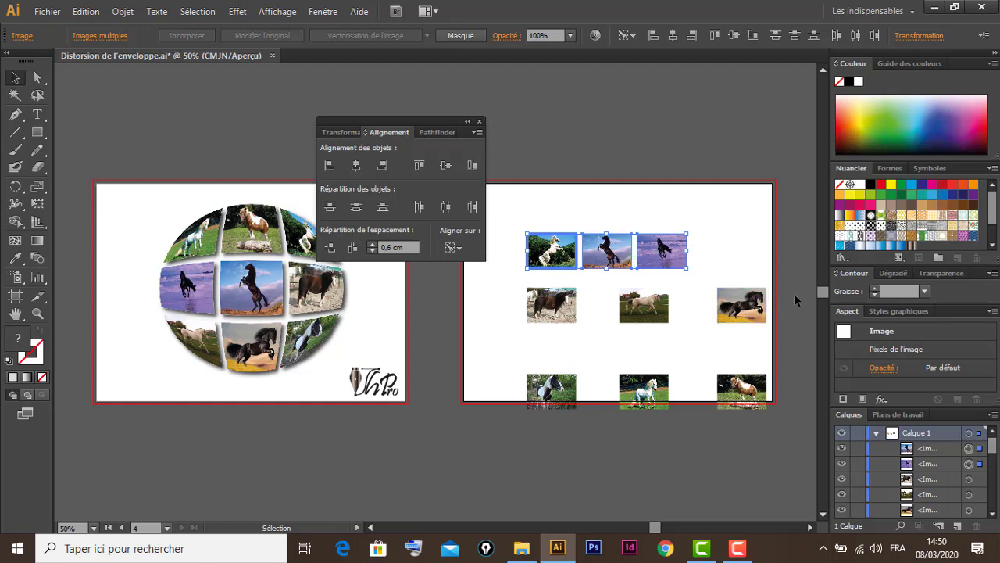
# Step: Distribute the middle-row and bottom-row images horizontally with 0.6 cm spacing, using each row's leftmost image as the key object
pyautogui.moveTo(794, 293); pyautogui.dragTo(533, 326)
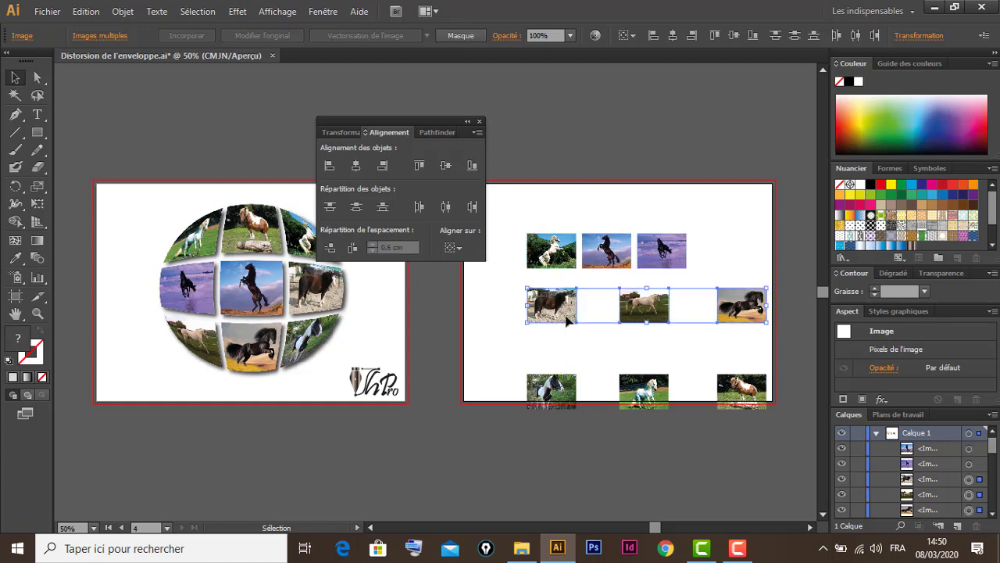
pyautogui.click(561, 313)
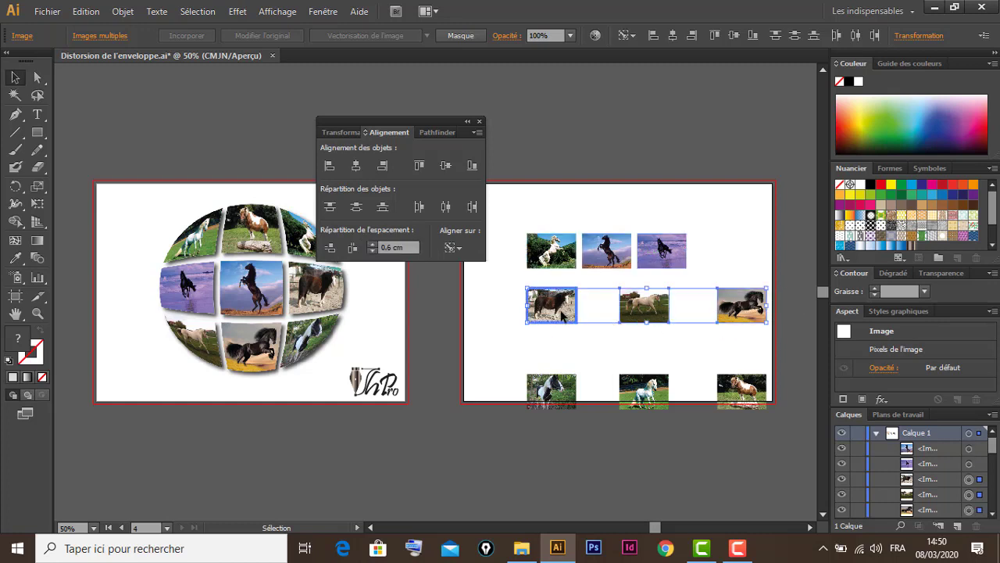
pyautogui.click(353, 249)
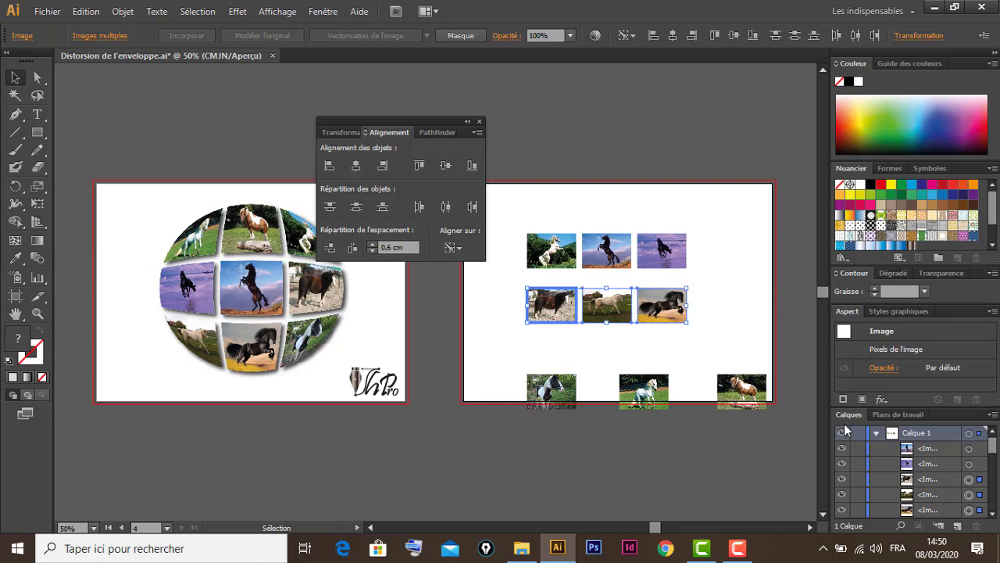
pyautogui.moveTo(783, 365); pyautogui.dragTo(541, 420)
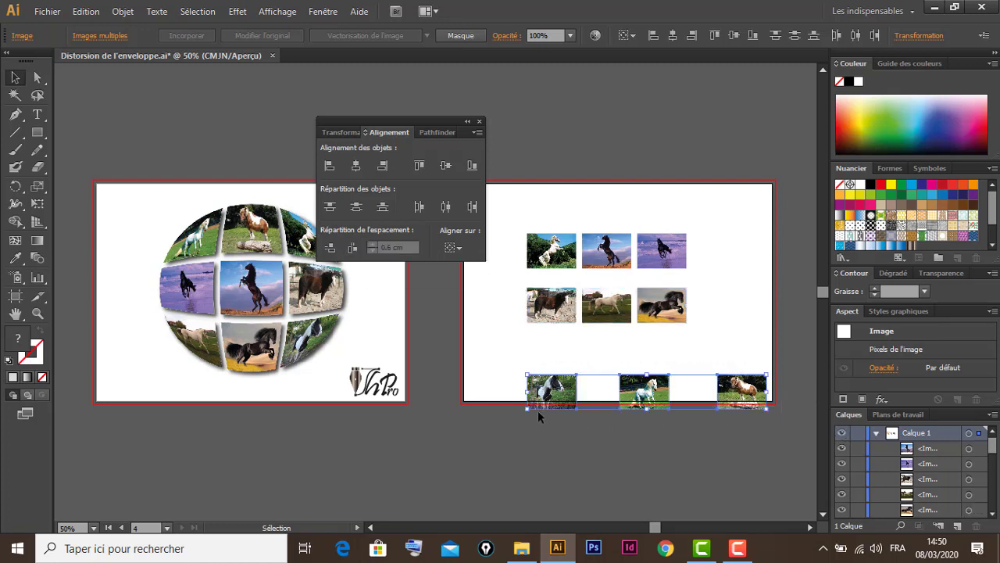
pyautogui.click(560, 397)
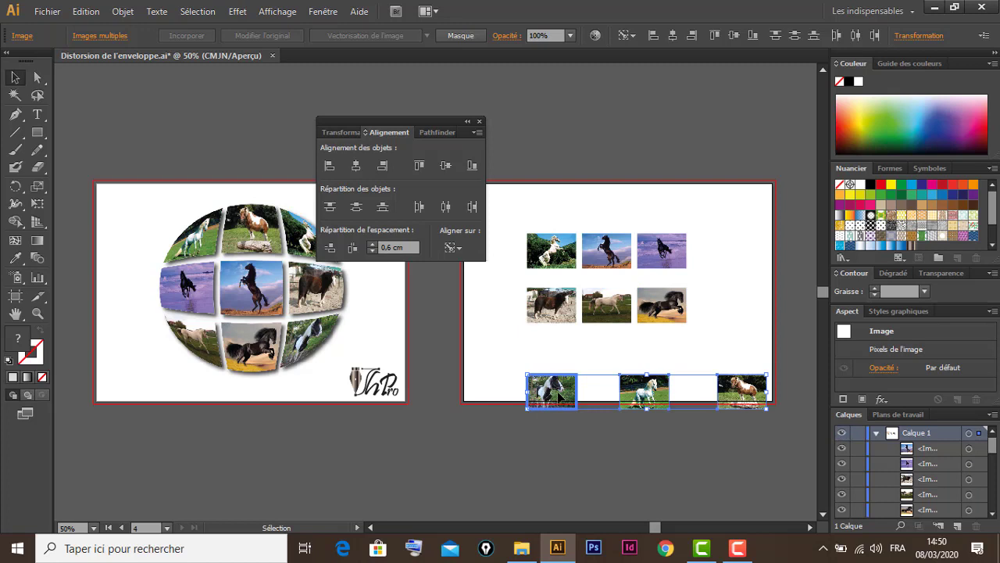
pyautogui.click(352, 248)
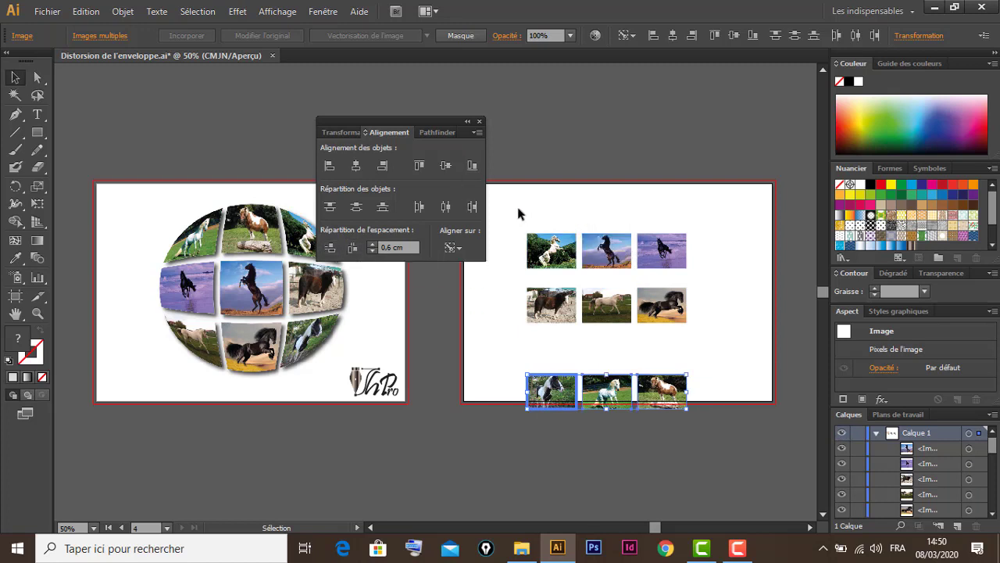
# Step: Distribute the images in all three columns vertically with 0.6 cm spacing, using each column's top image as the key object
pyautogui.moveTo(517, 202); pyautogui.dragTo(556, 418)
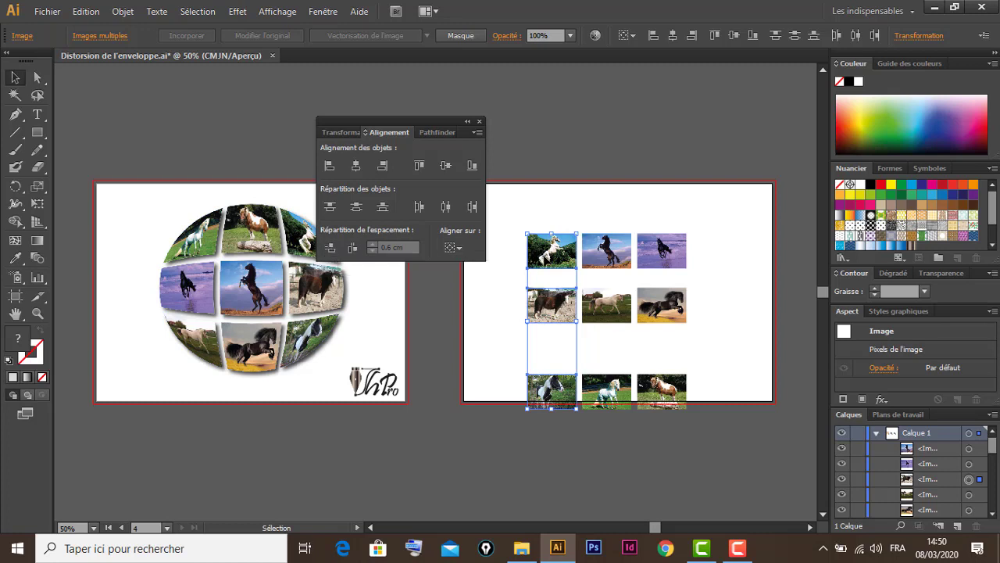
pyautogui.click(547, 261)
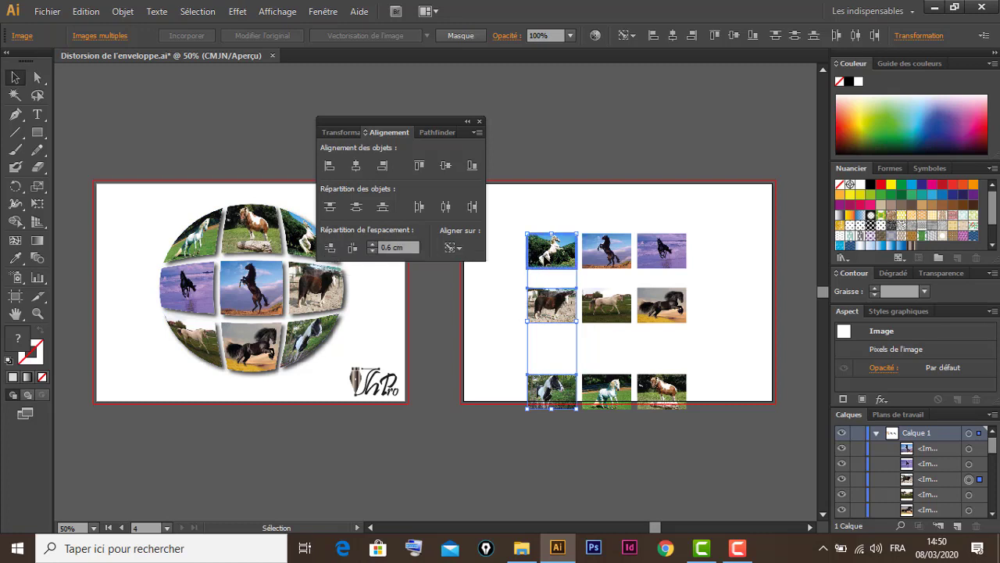
pyautogui.click(331, 250)
pyautogui.moveTo(590, 215); pyautogui.dragTo(611, 410)
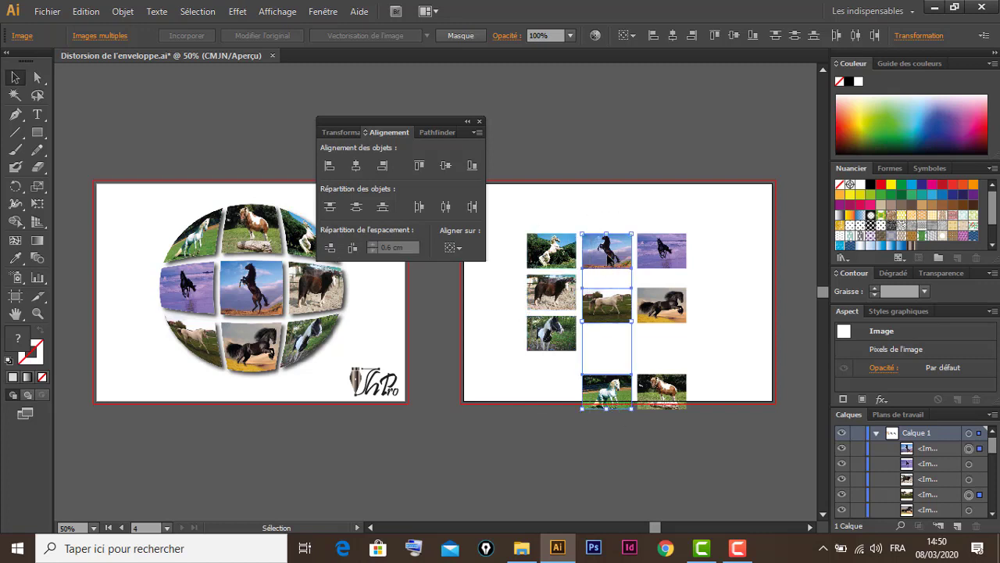
pyautogui.click(610, 254)
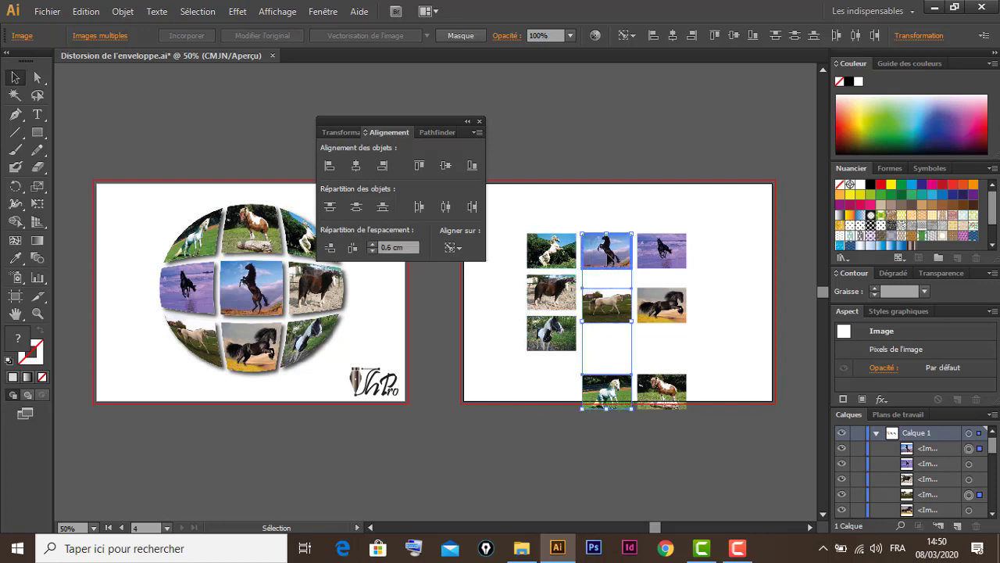
pyautogui.click(329, 248)
pyautogui.moveTo(651, 285); pyautogui.dragTo(682, 422)
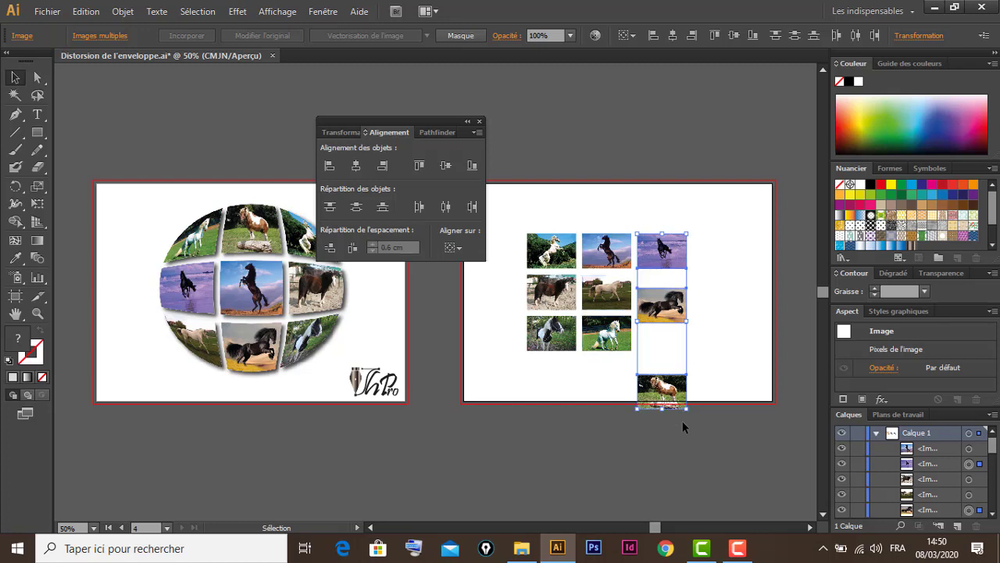
pyautogui.click(663, 255)
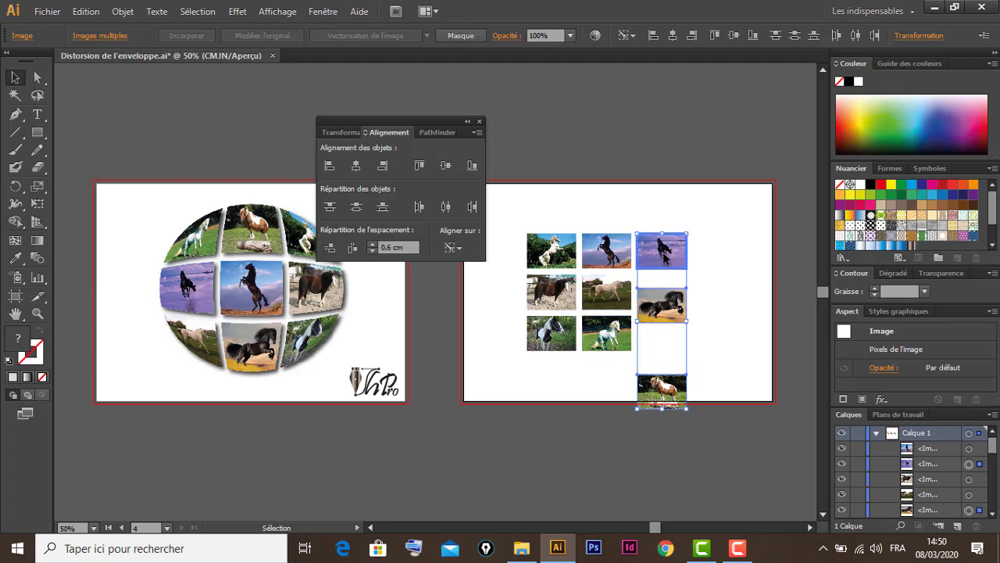
pyautogui.click(329, 248)
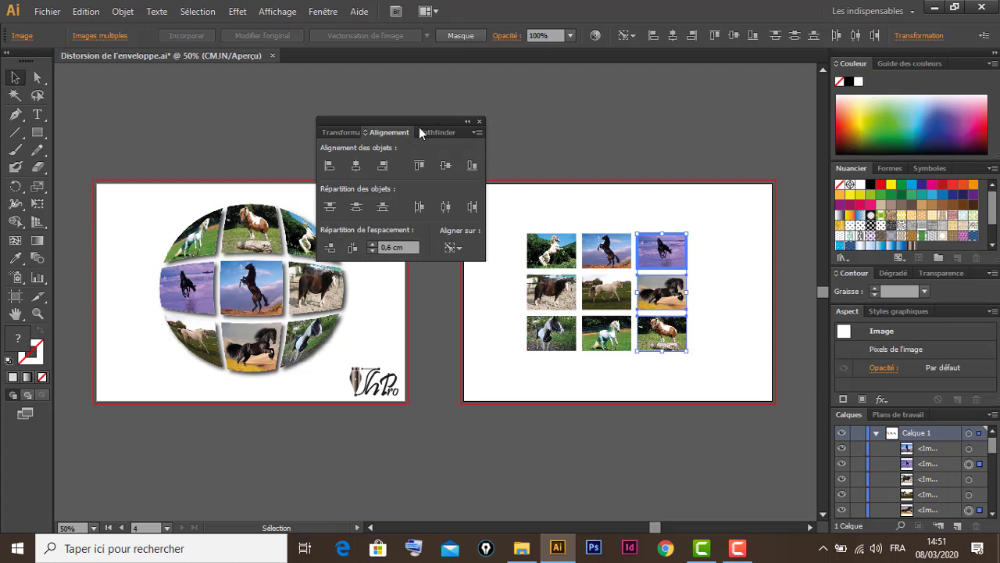
# Step: Close the Alignment tools and move the whole nine-image grid to the middle of the new artboard
pyautogui.moveTo(449, 121); pyautogui.dragTo(394, 126)
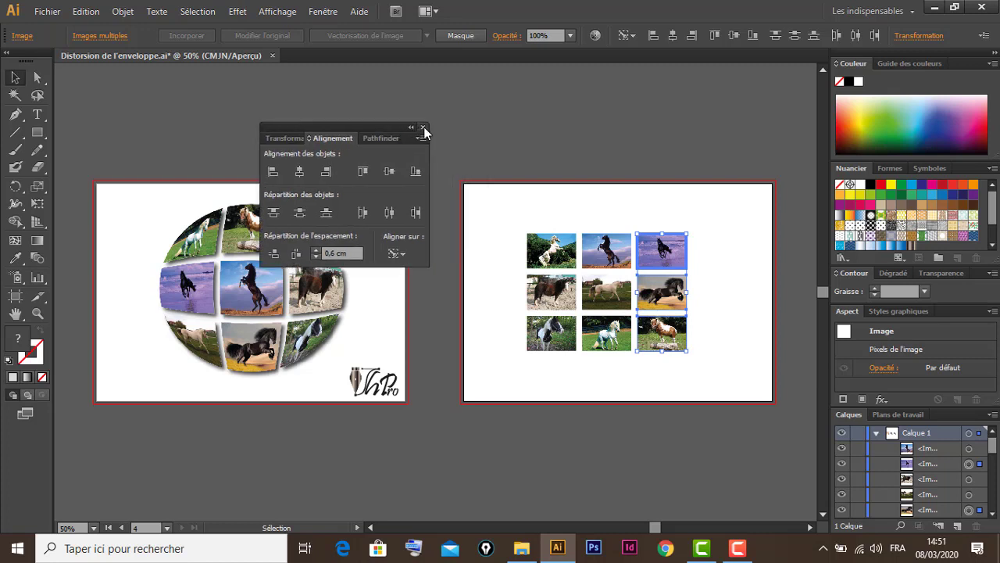
pyautogui.click(423, 128)
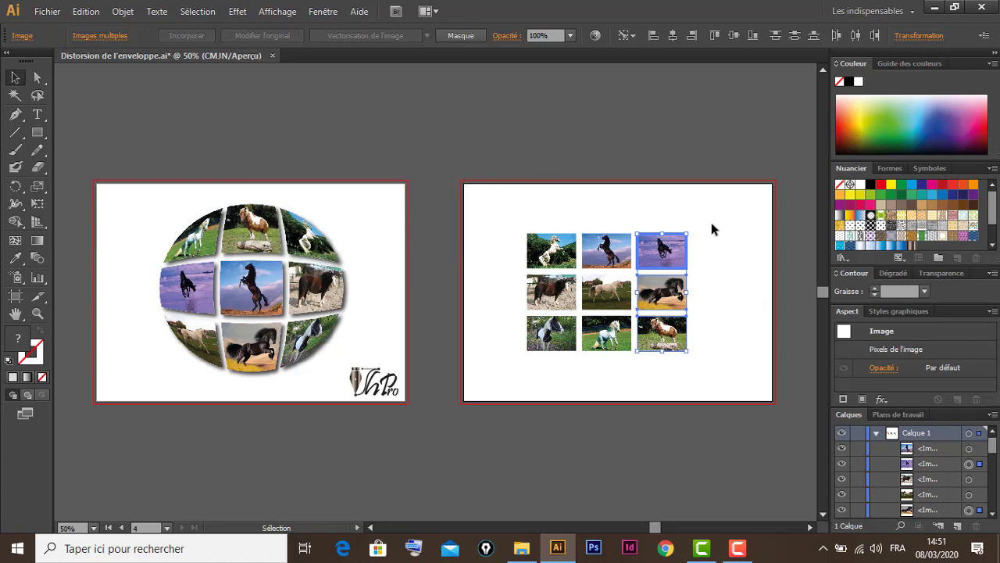
pyautogui.moveTo(714, 213); pyautogui.dragTo(494, 380)
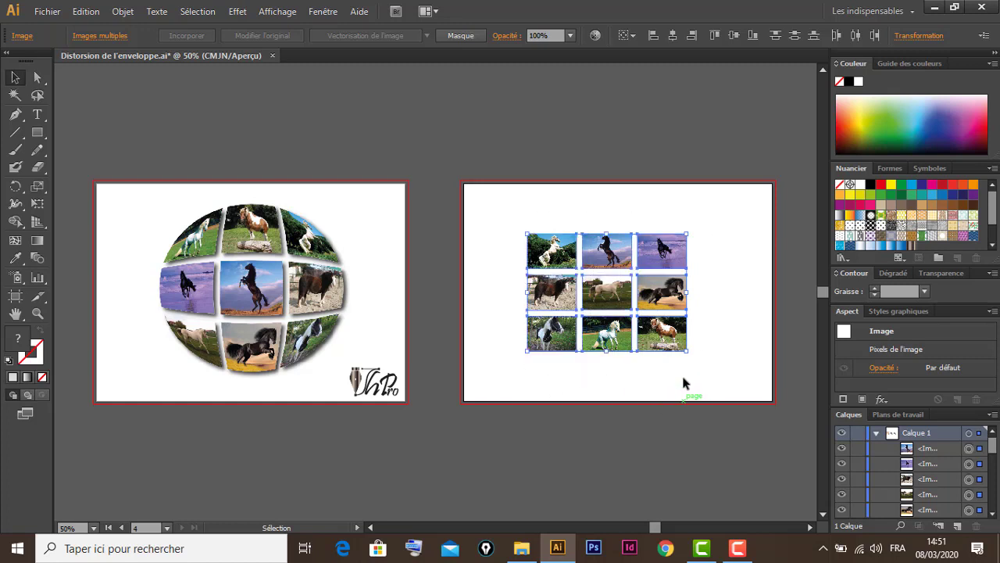
pyautogui.moveTo(733, 351); pyautogui.dragTo(633, 351)
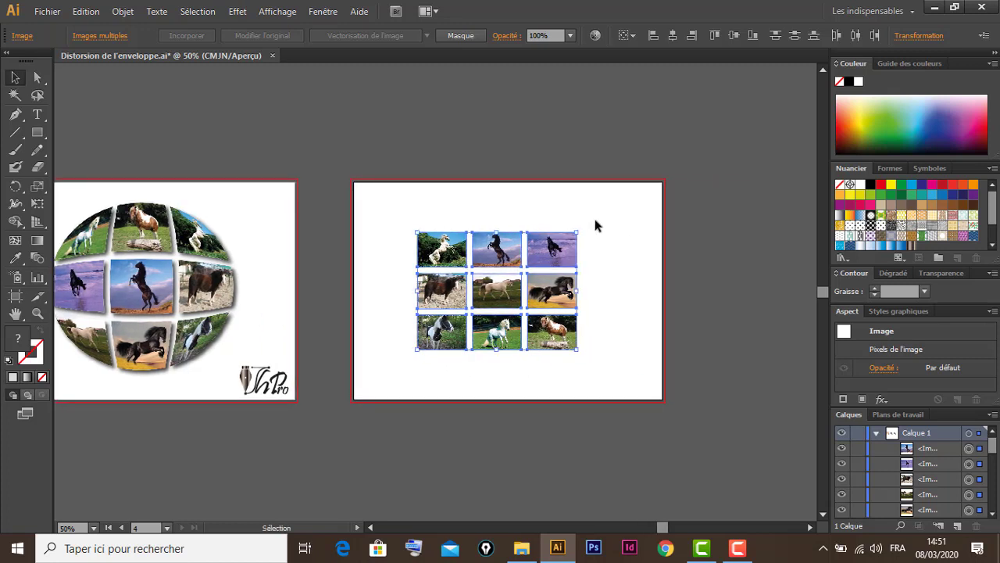
pyautogui.moveTo(573, 293); pyautogui.dragTo(587, 293)
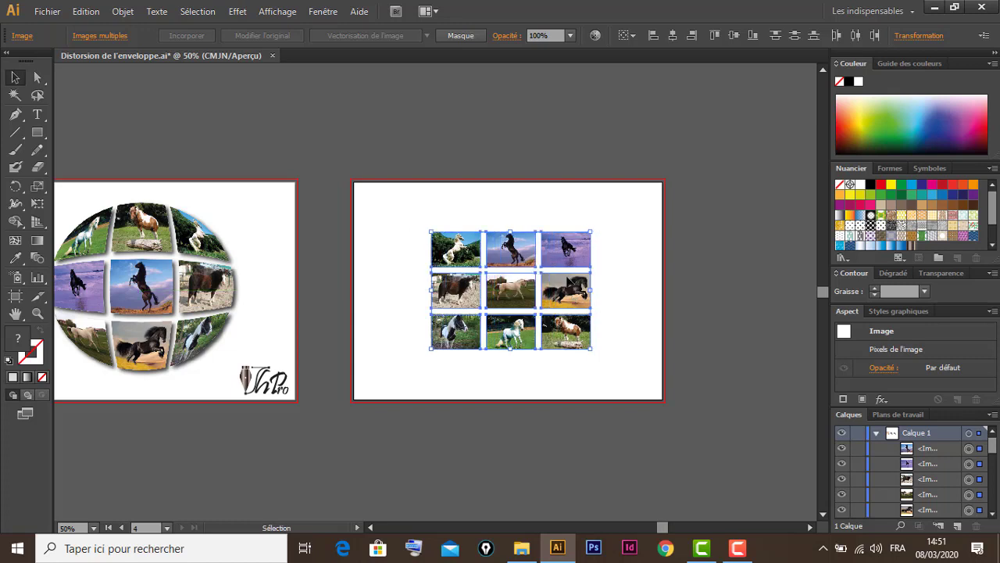
# Step: Draw an ellipse about 18.7 cm wide and 16.8 cm high over the nine-image grid
pyautogui.click(38, 135)
pyautogui.moveTo(37, 135); pyautogui.dragTo(112, 171)
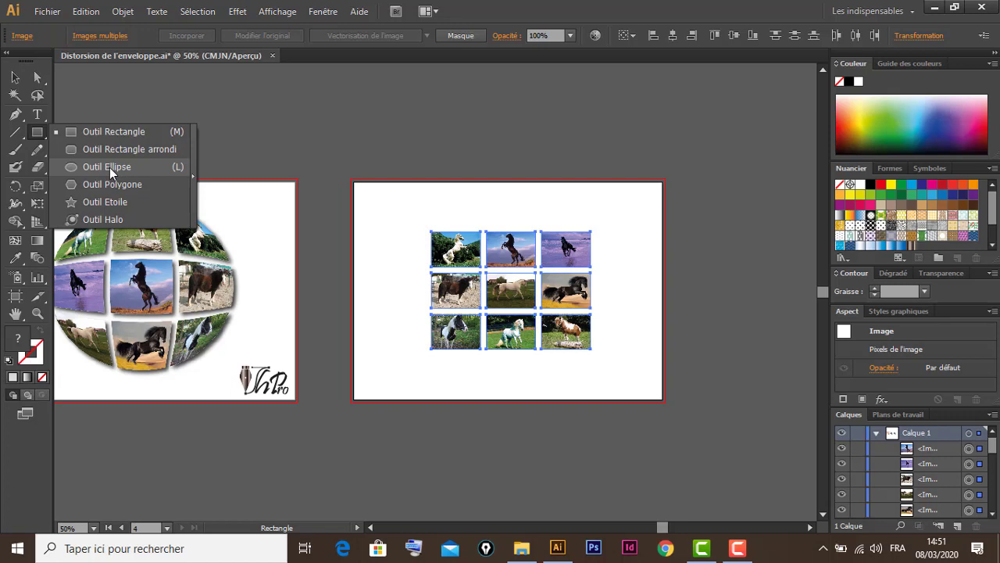
pyautogui.moveTo(112, 171); pyautogui.dragTo(111, 170)
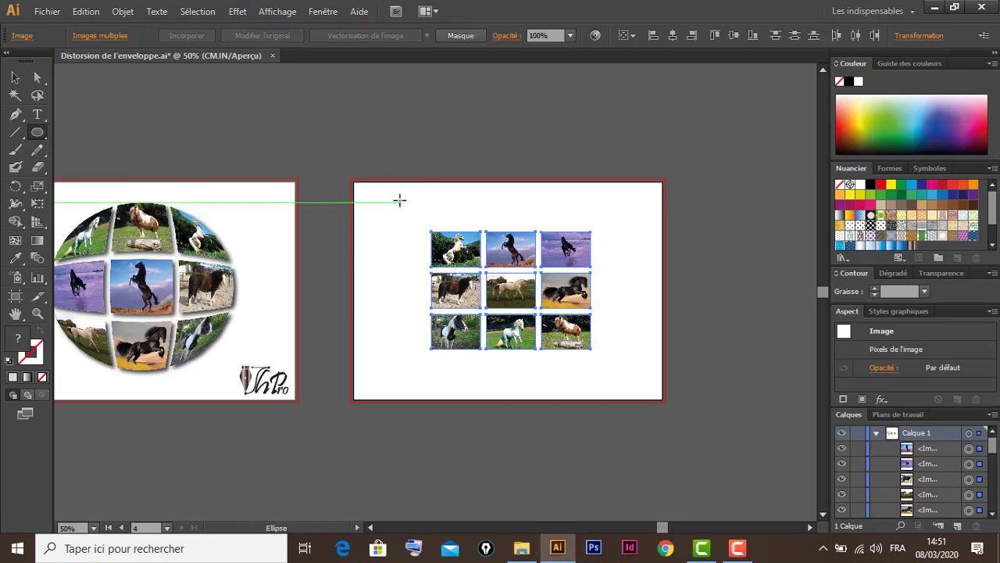
pyautogui.moveTo(400, 200); pyautogui.dragTo(614, 382)
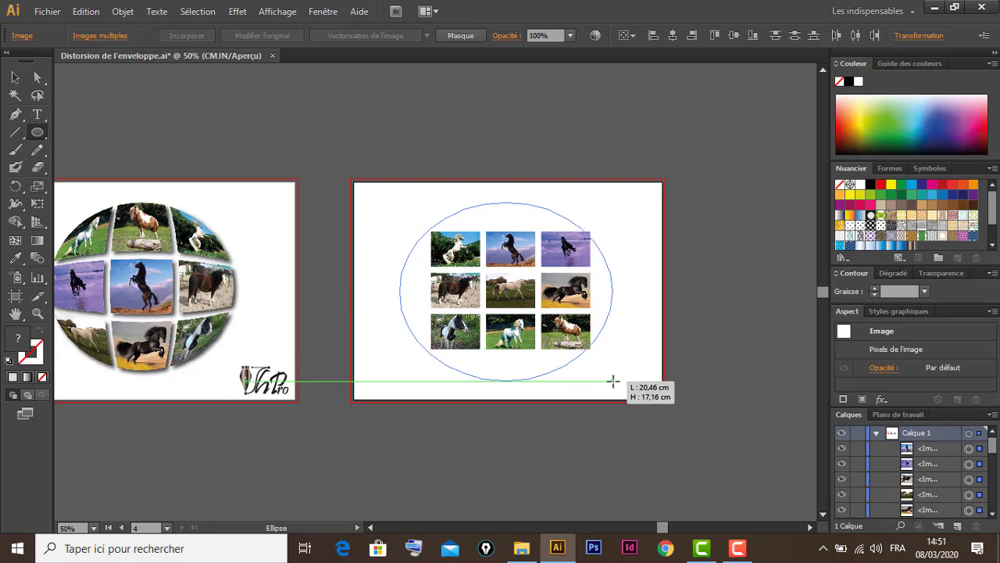
pyautogui.moveTo(613, 381)
pyautogui.mouseDown()
pyautogui.moveTo(598, 374)
pyautogui.moveTo(601, 364)
pyautogui.moveTo(607, 375)
pyautogui.mouseUp()
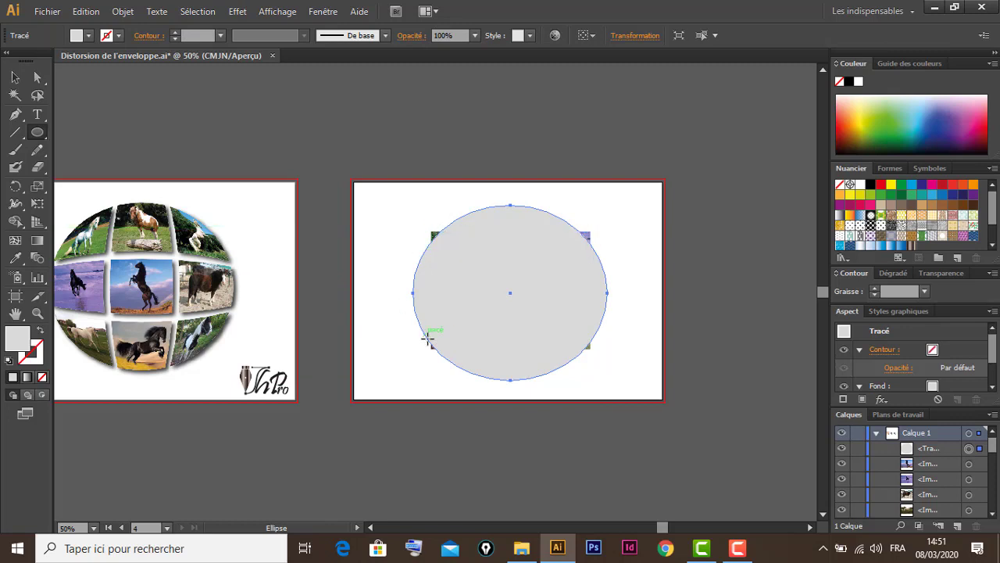
# Step: Nudge the ellipse up slightly so it is centred over the image grid
pyautogui.click(15, 78)
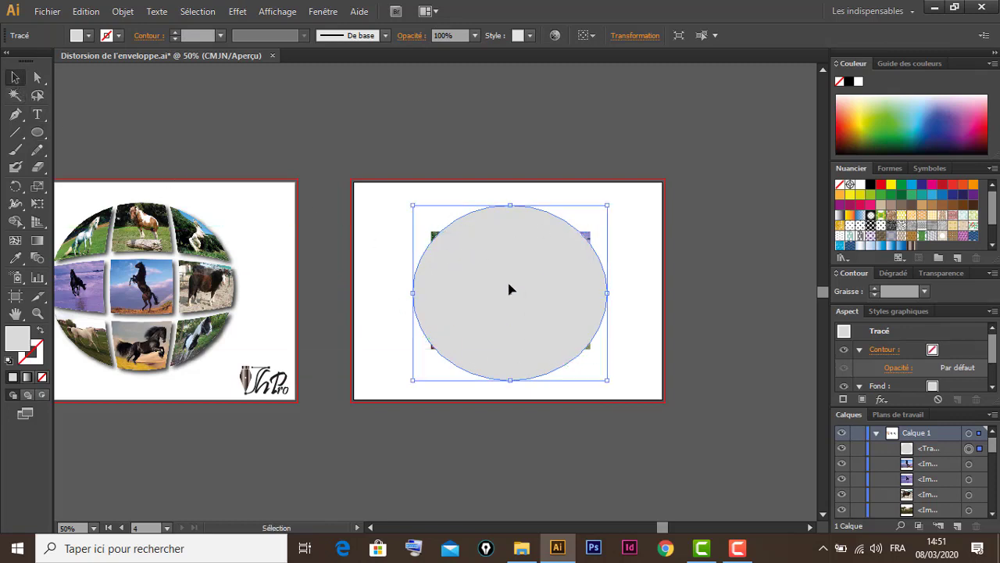
pyautogui.press('Up')
pyautogui.press('Up')
pyautogui.press('Up')
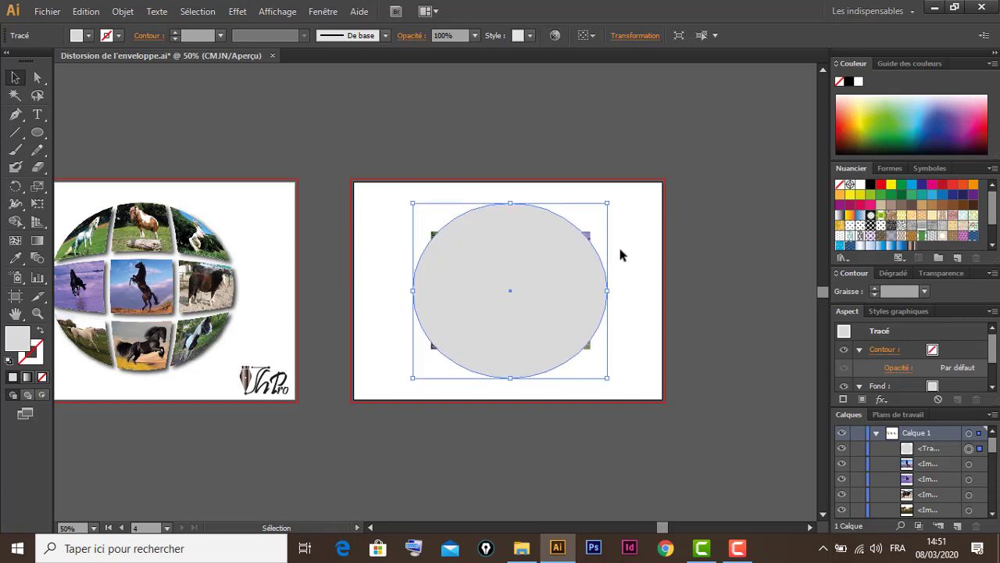
# Step: Select the ellipse with all nine horse images and distort the images into its shape with an envelope made from the top object
pyautogui.click(630, 224)
pyautogui.moveTo(636, 214); pyautogui.dragTo(391, 391)
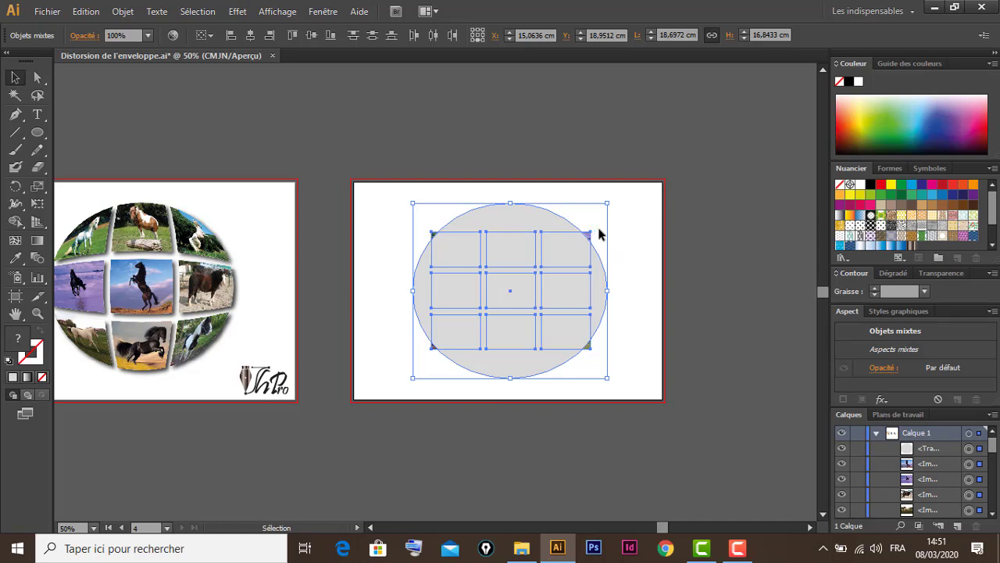
pyautogui.moveTo(634, 220); pyautogui.dragTo(406, 421)
pyautogui.click(124, 12)
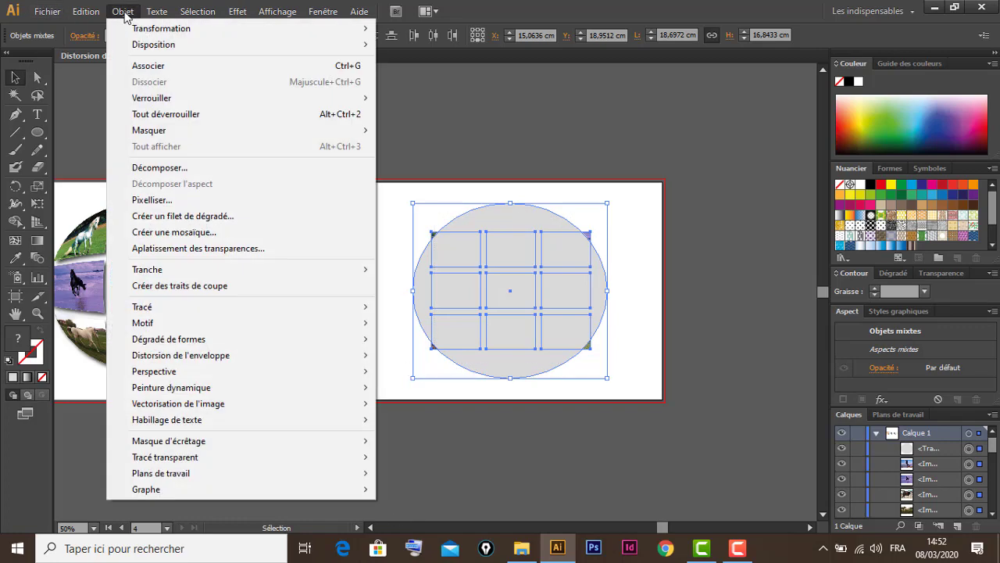
pyautogui.moveTo(257, 359)
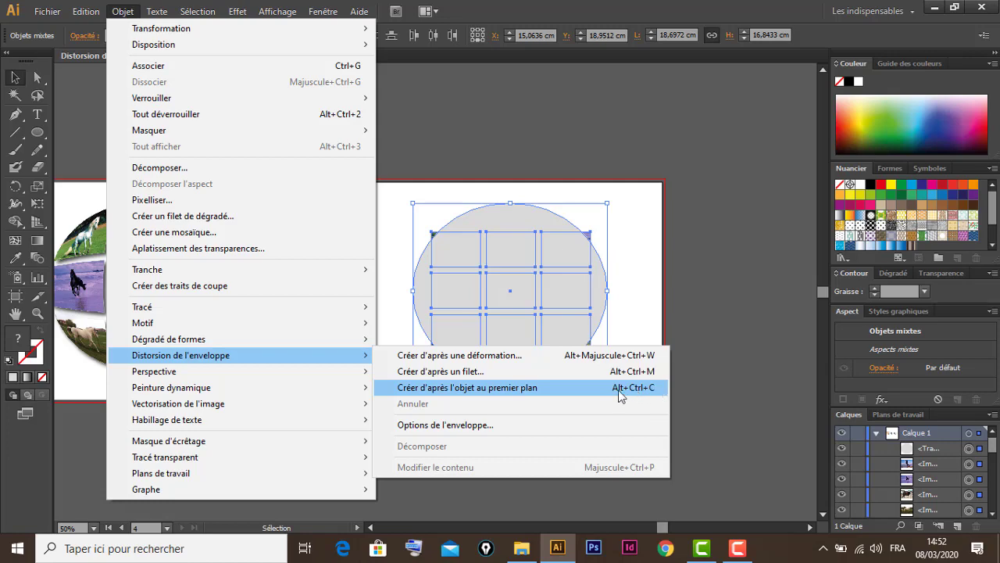
pyautogui.click(594, 395)
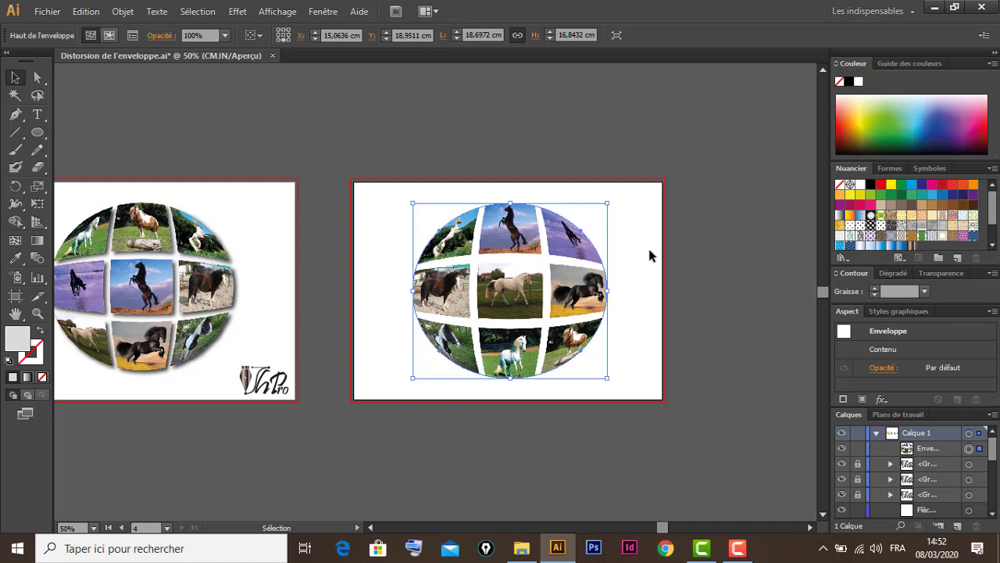
# Step: Start a Drop Shadow (Ombre portée) effect on the spherical envelope and turn on its preview
pyautogui.moveTo(661, 257); pyautogui.dragTo(531, 246)
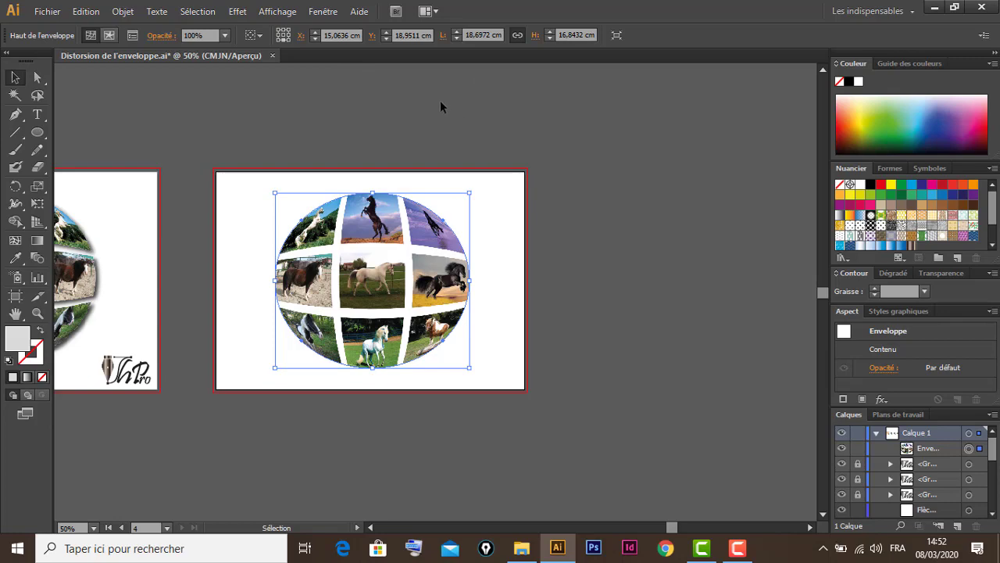
pyautogui.click(238, 12)
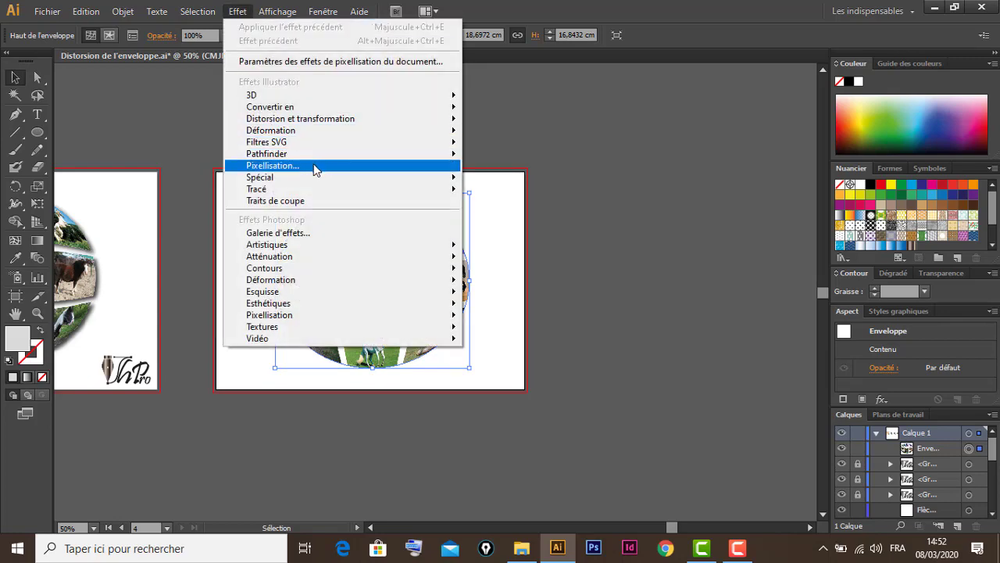
pyautogui.moveTo(310, 181)
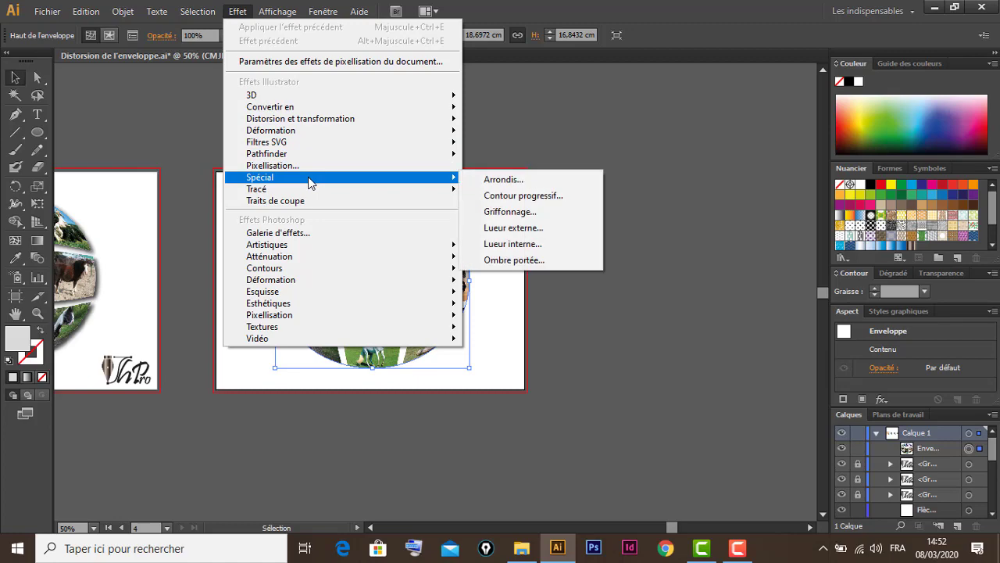
pyautogui.click(539, 262)
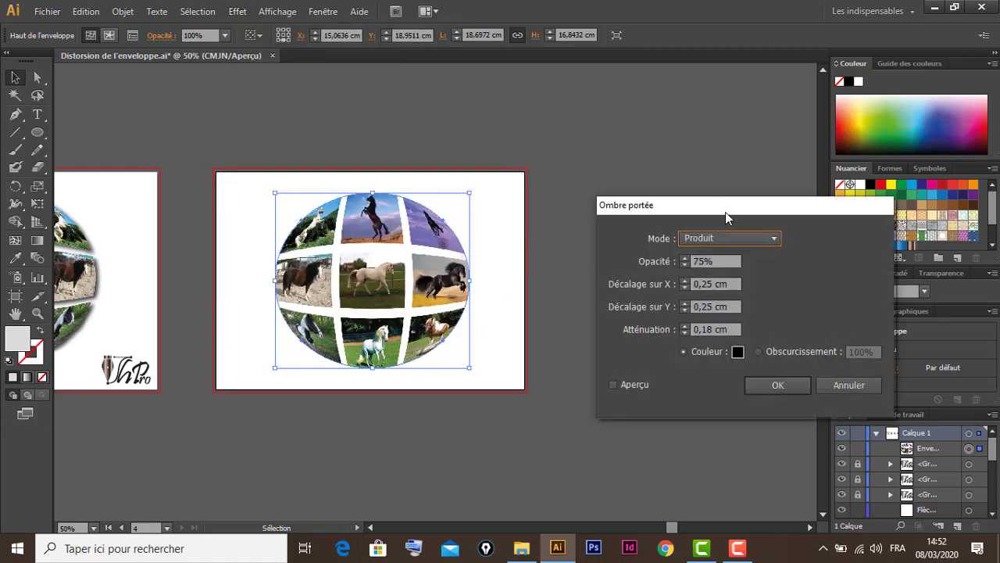
pyautogui.moveTo(725, 212); pyautogui.dragTo(624, 203)
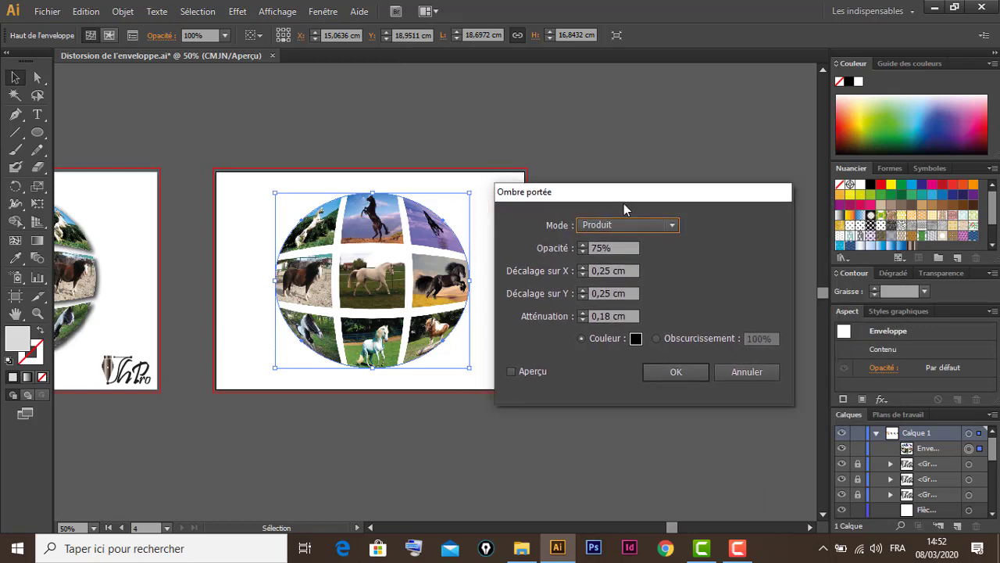
pyautogui.click(512, 371)
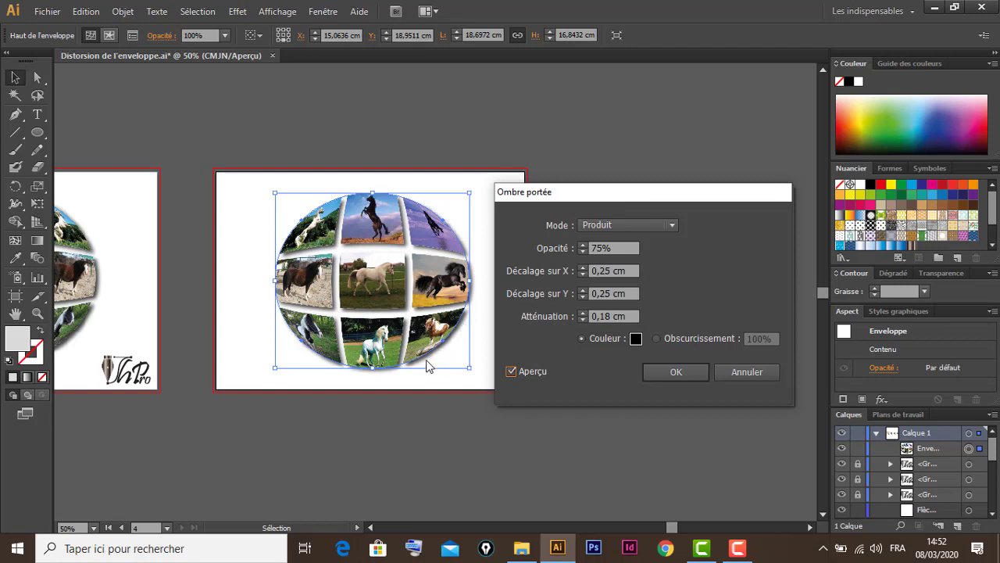
# Step: Set the drop shadow's X and Y offsets to 0,2 cm each and apply the effect
pyautogui.click(580, 274)
pyautogui.click(581, 274)
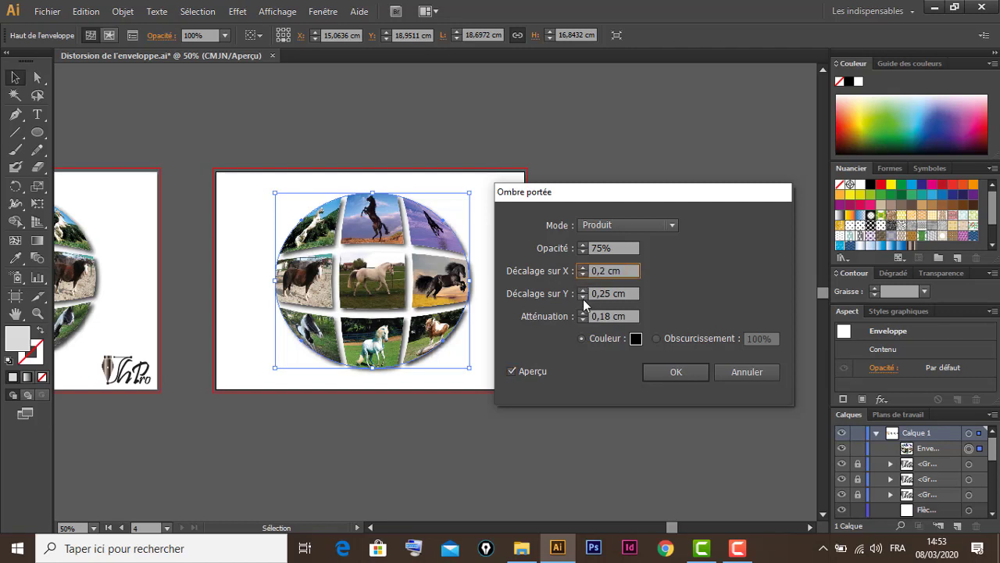
pyautogui.press('Tab')
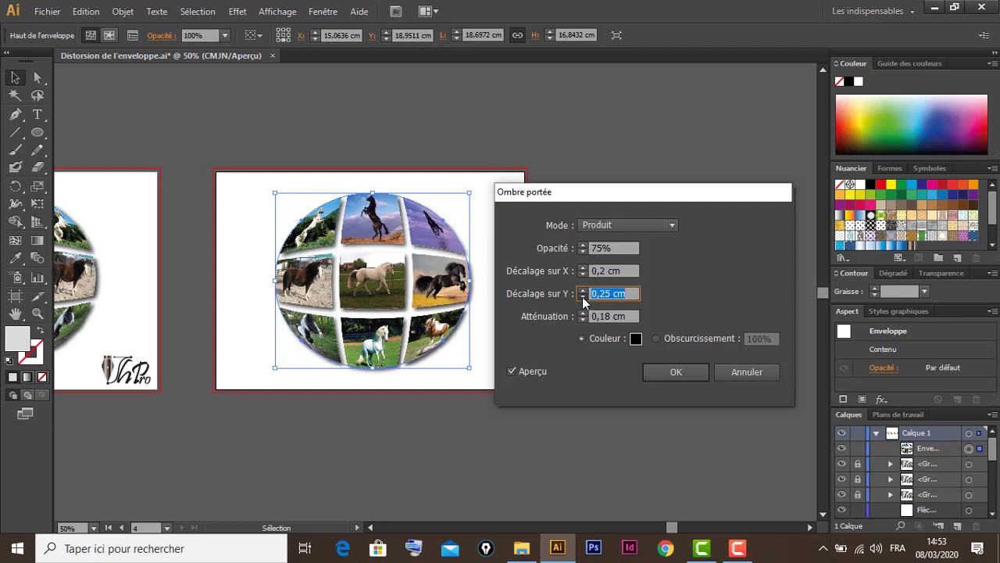
pyautogui.click(582, 298)
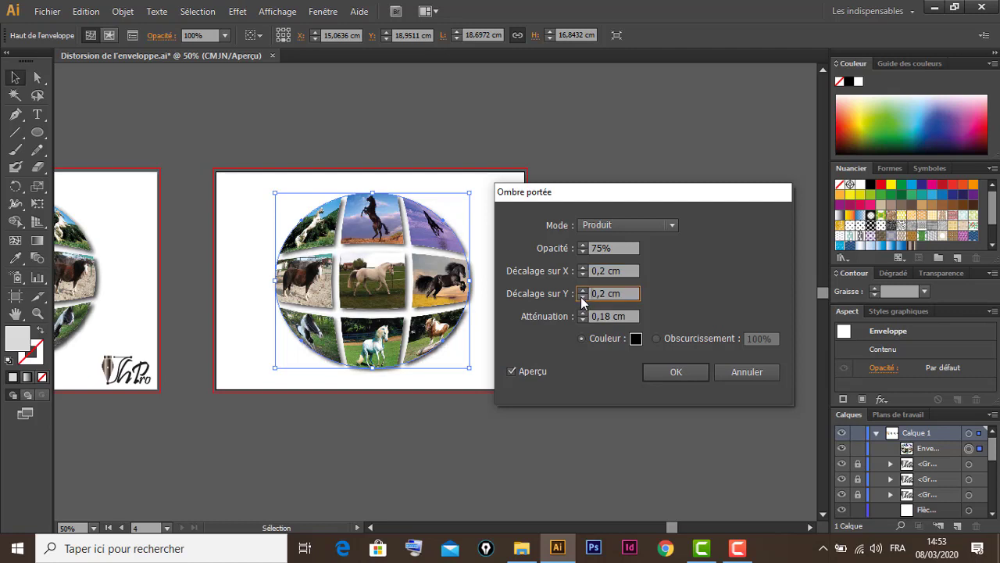
pyautogui.click(678, 372)
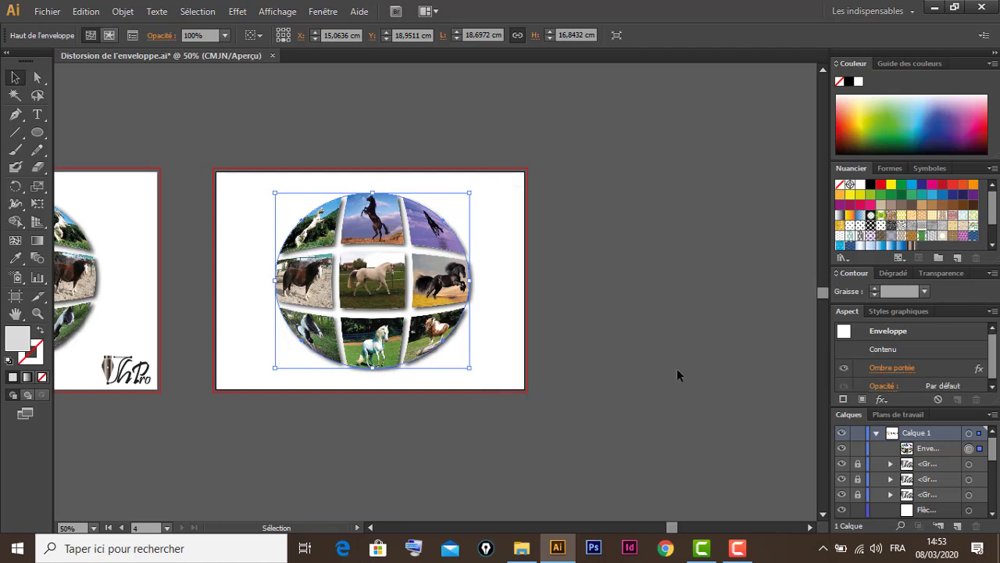